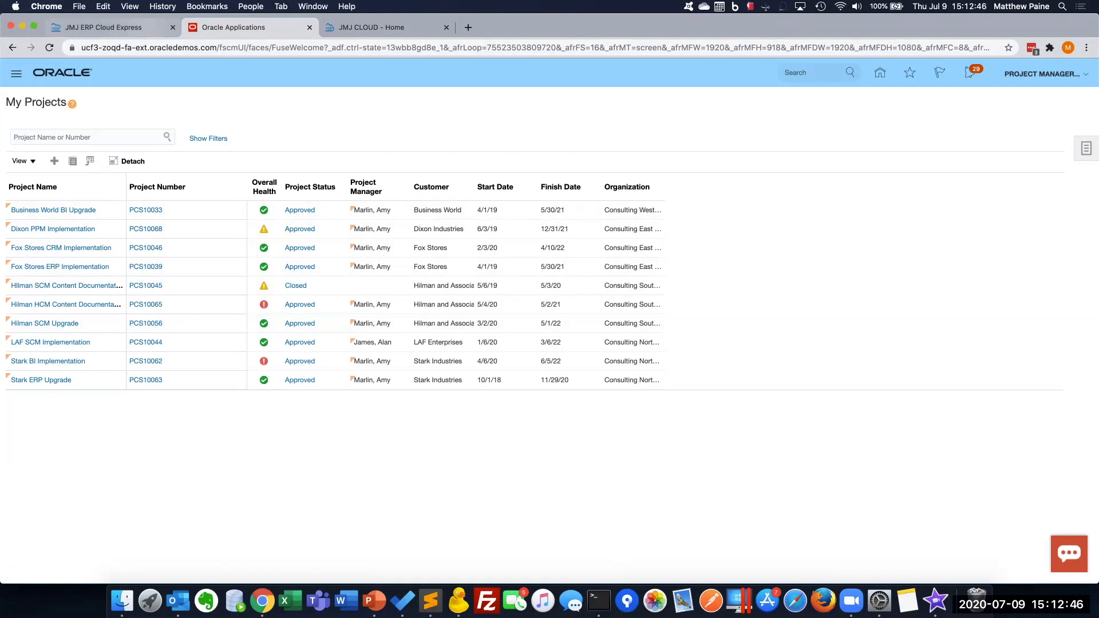
Switch to JMJ ERP Cloud Express and open the Project Status Change utility of ERP TurboLoad
left_click(132, 27)
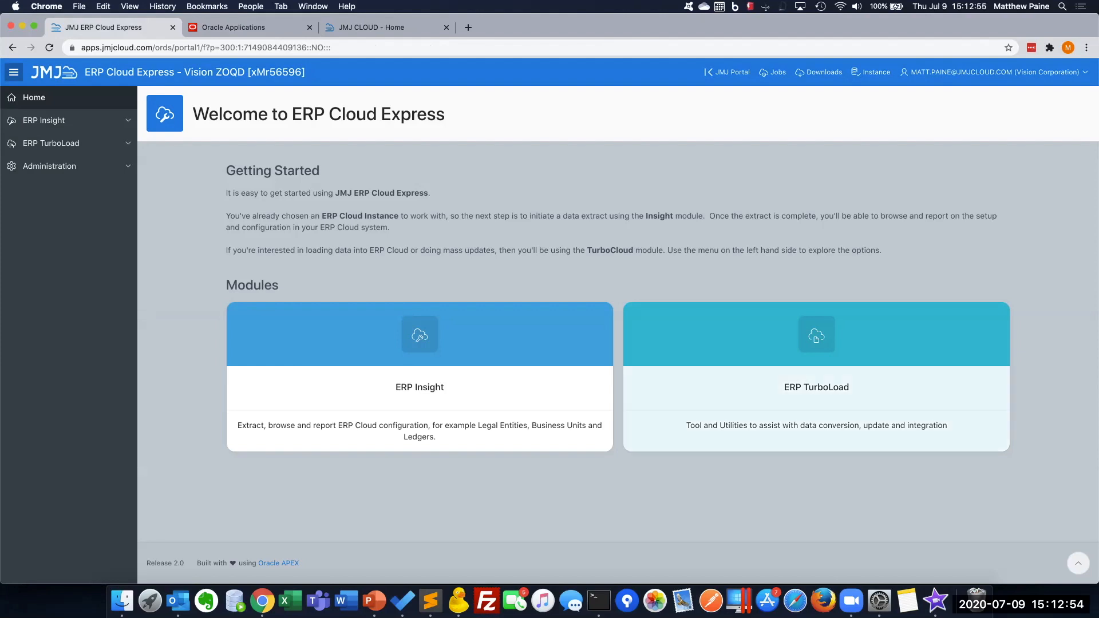
left_click(816, 387)
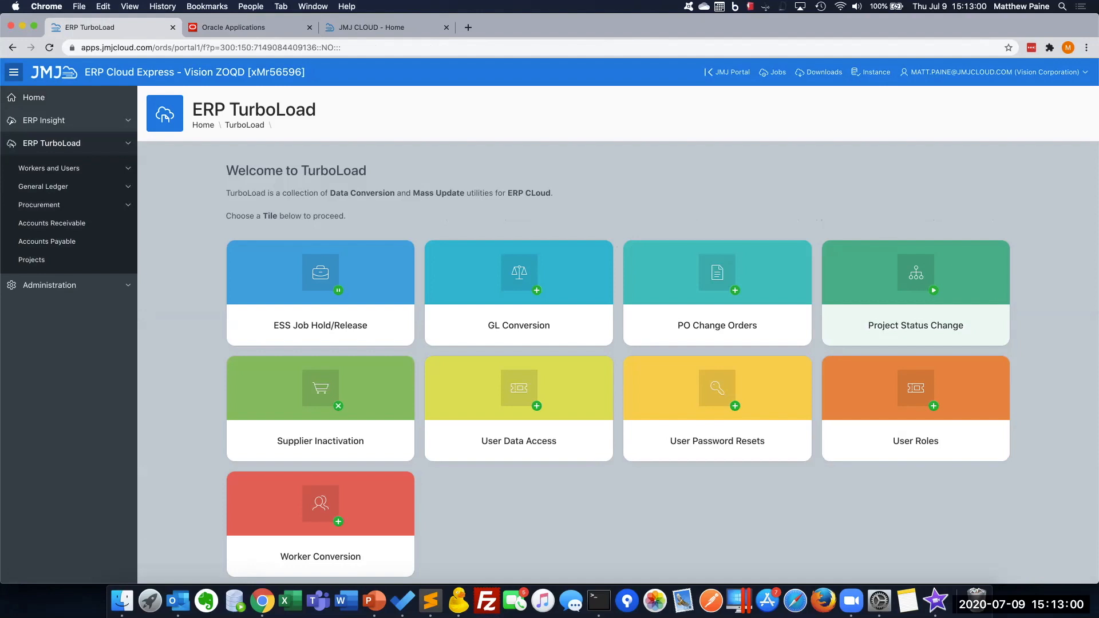
left_click(916, 309)
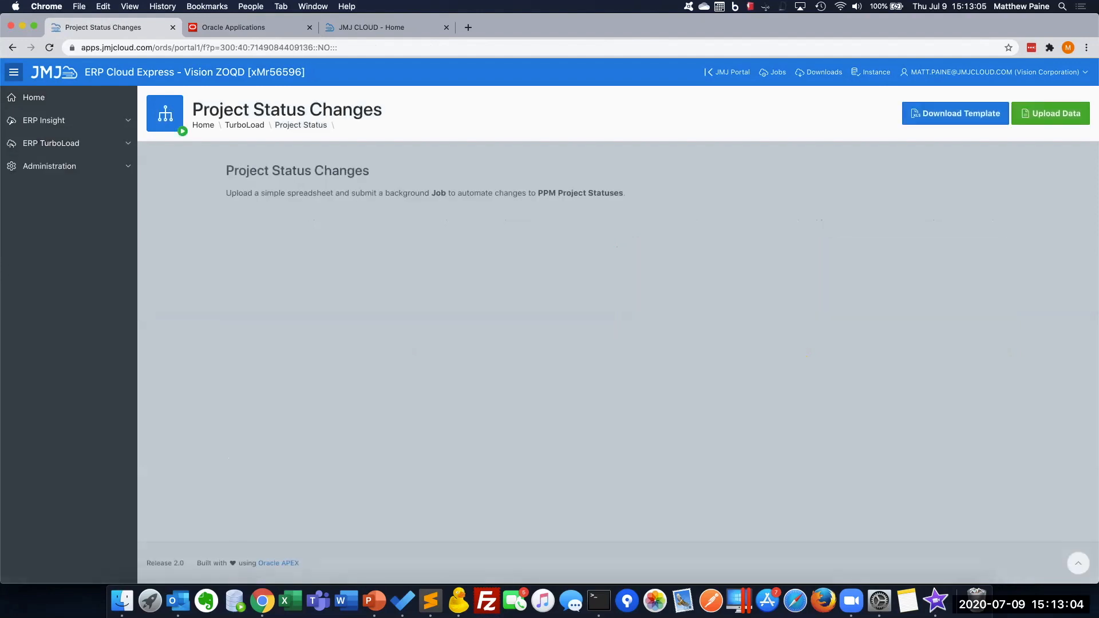
Download the project status change template and open it in Excel, placing its window clear of the sidebar
left_click_drag(255, 194, 469, 193)
left_click(317, 194)
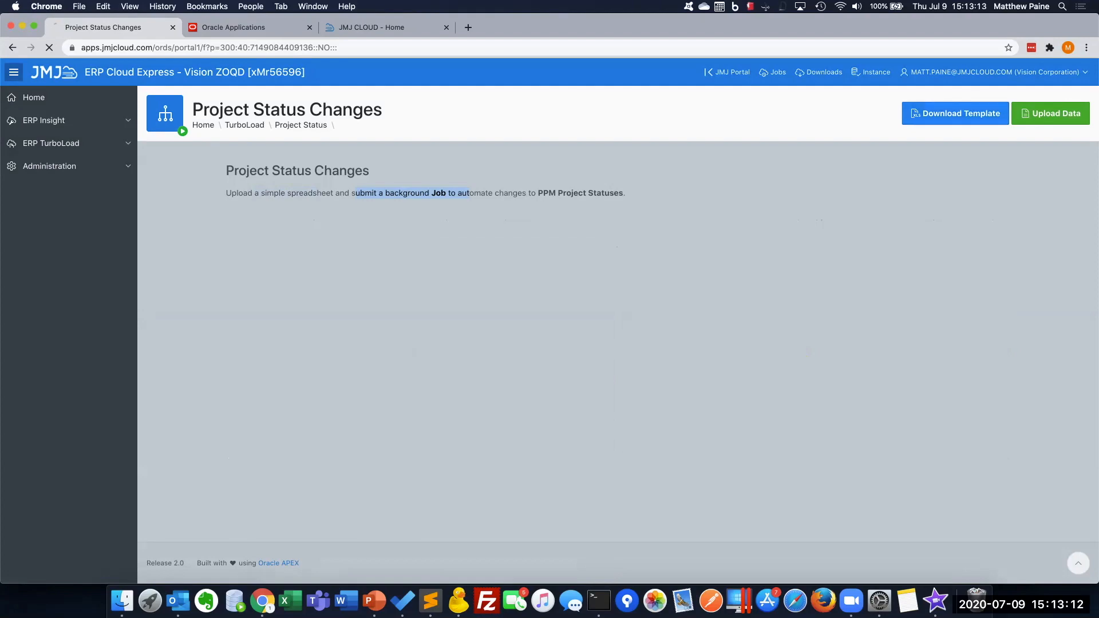
key("Return")
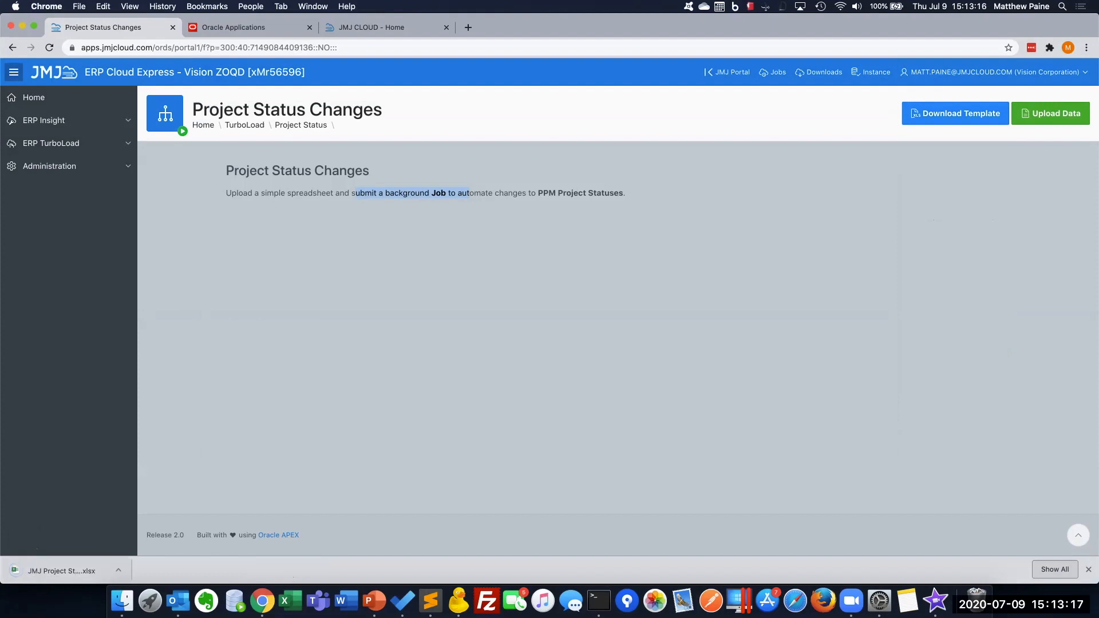
left_click(61, 571)
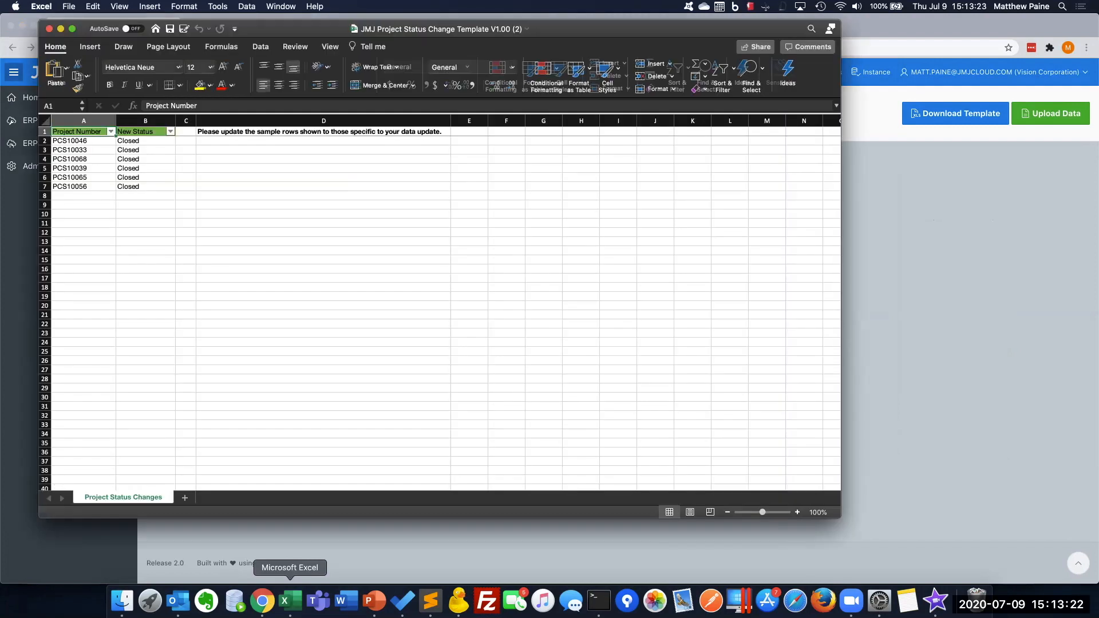
left_click_drag(298, 29, 337, 68)
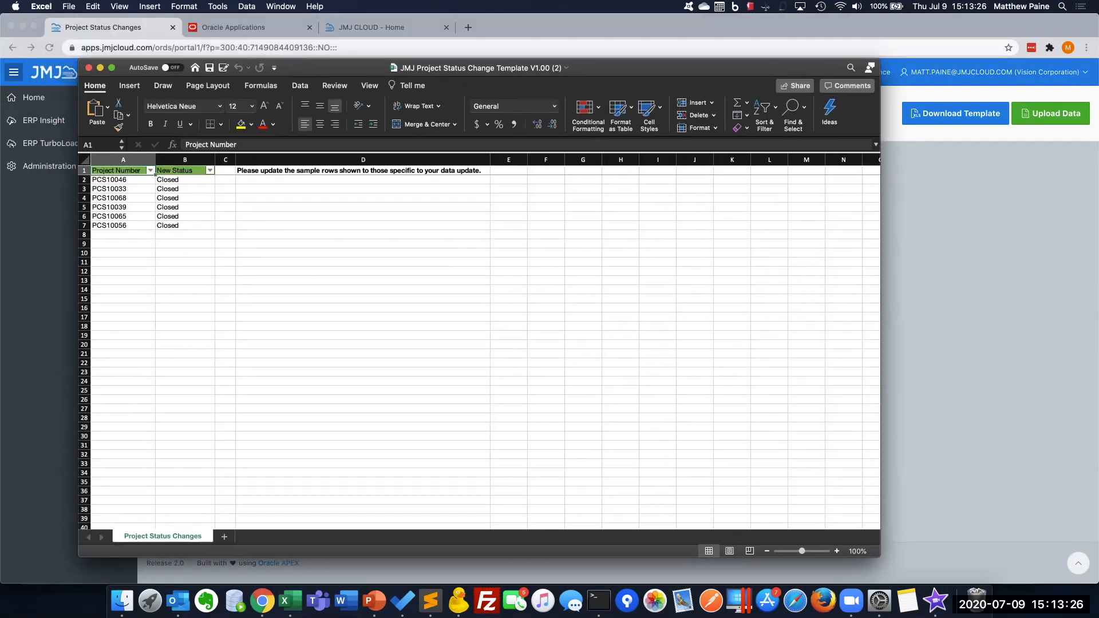
left_click_drag(297, 68, 443, 66)
Examine the template's sample project numbers and new statuses, and compare them with the project list in Oracle My Projects
key("Down")
key("Down")
key("Down")
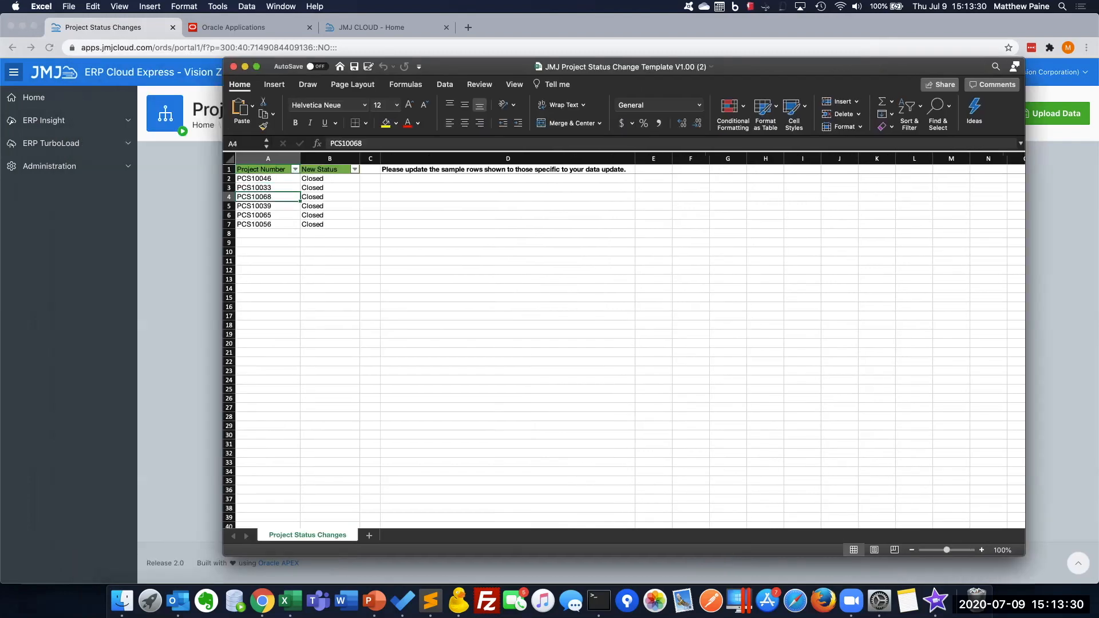
key("Right")
key("Up")
key("Up")
key("shift+Down")
key("shift+Down")
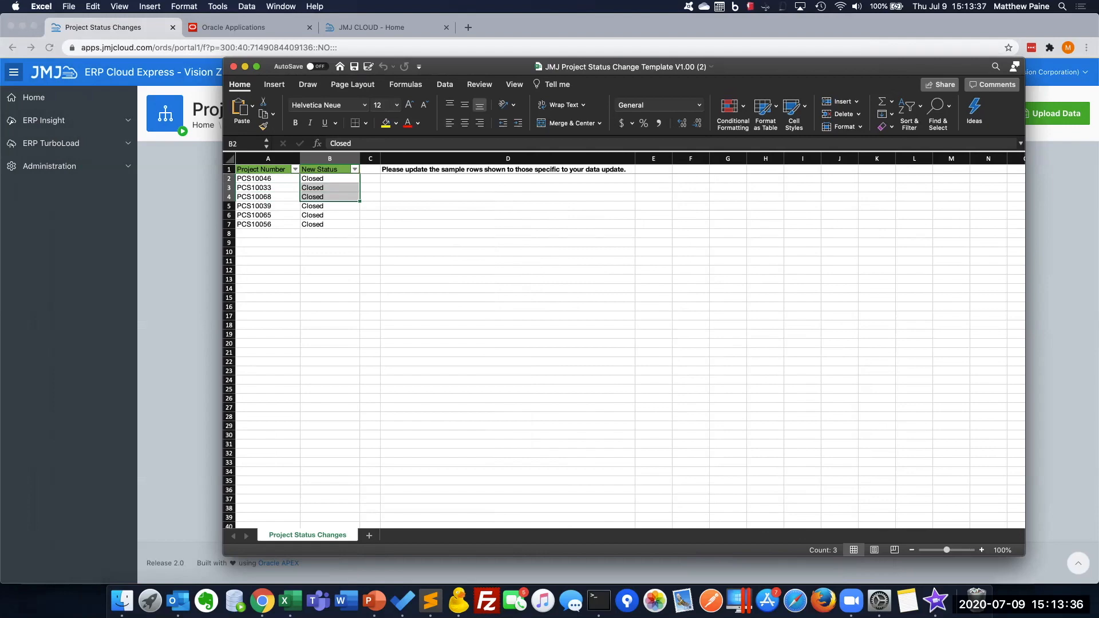
left_click(233, 27)
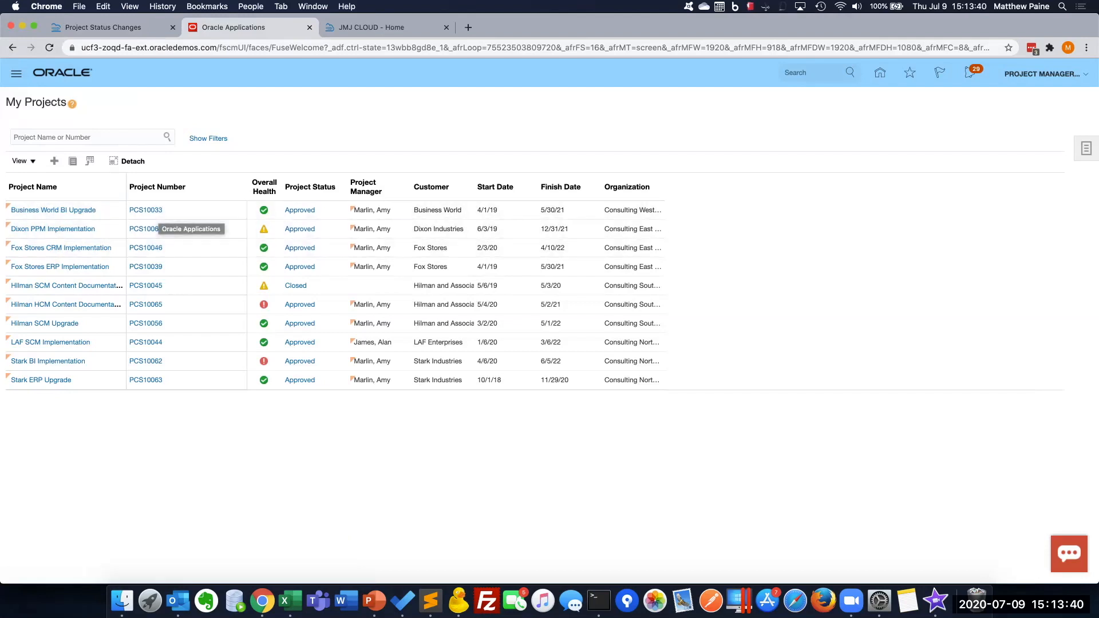
left_click(284, 600)
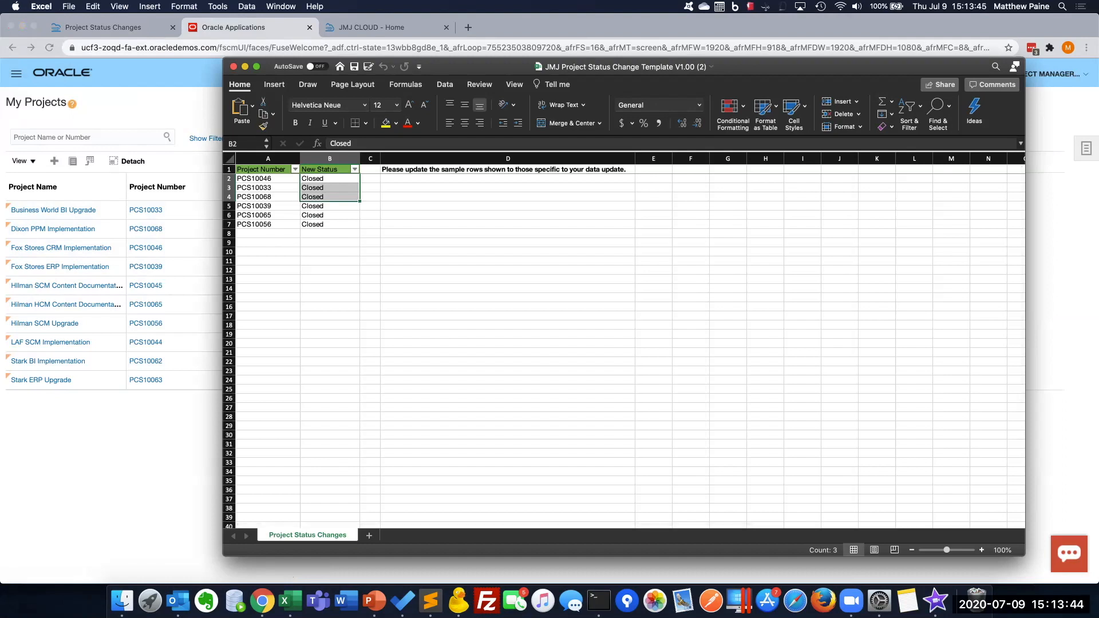
left_click(370, 216)
left_click_drag(335, 224, 254, 171)
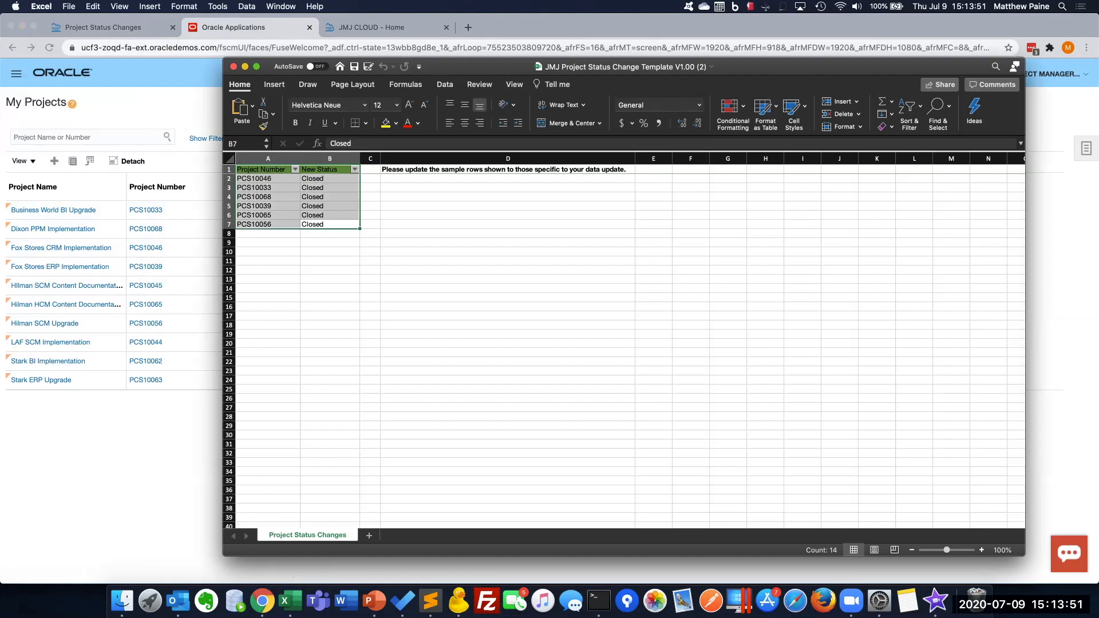
key("super+Tab")
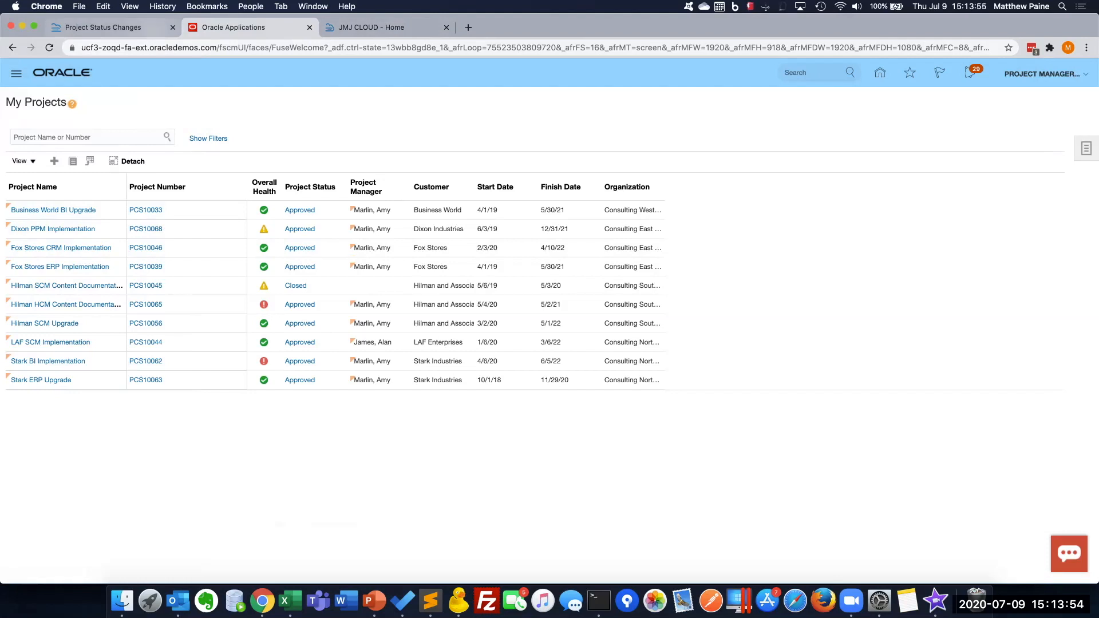
Upload "JMJ Project Status Change Template V1.00 (2).xlsx" from Downloads on the Project Status Changes page in JMJ ERP Cloud Express
left_click(151, 28)
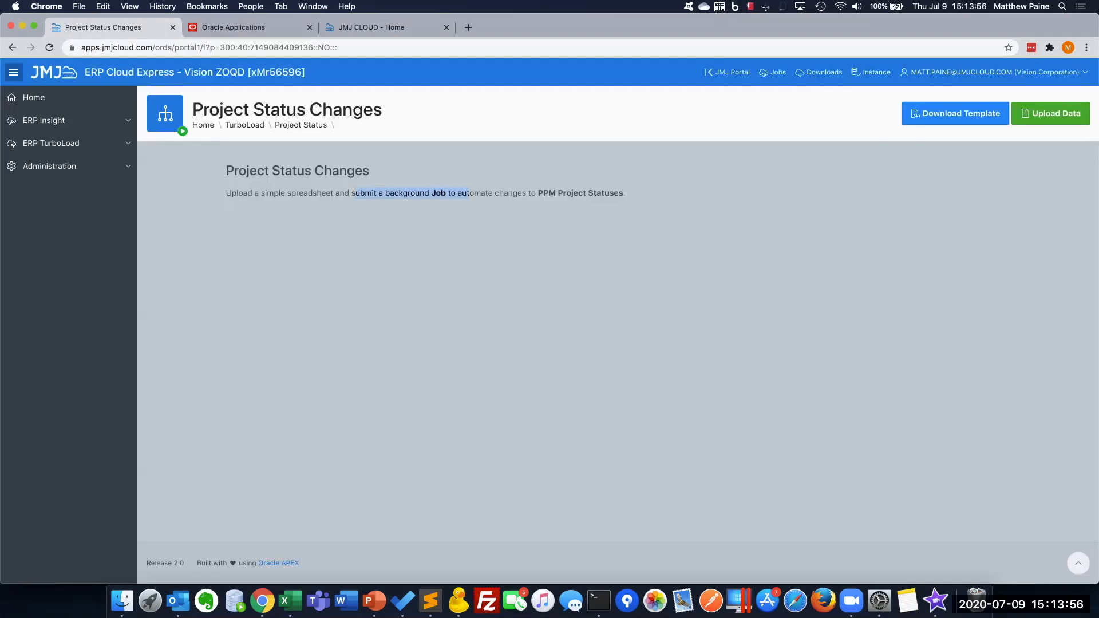
left_click(1051, 113)
left_click(644, 318)
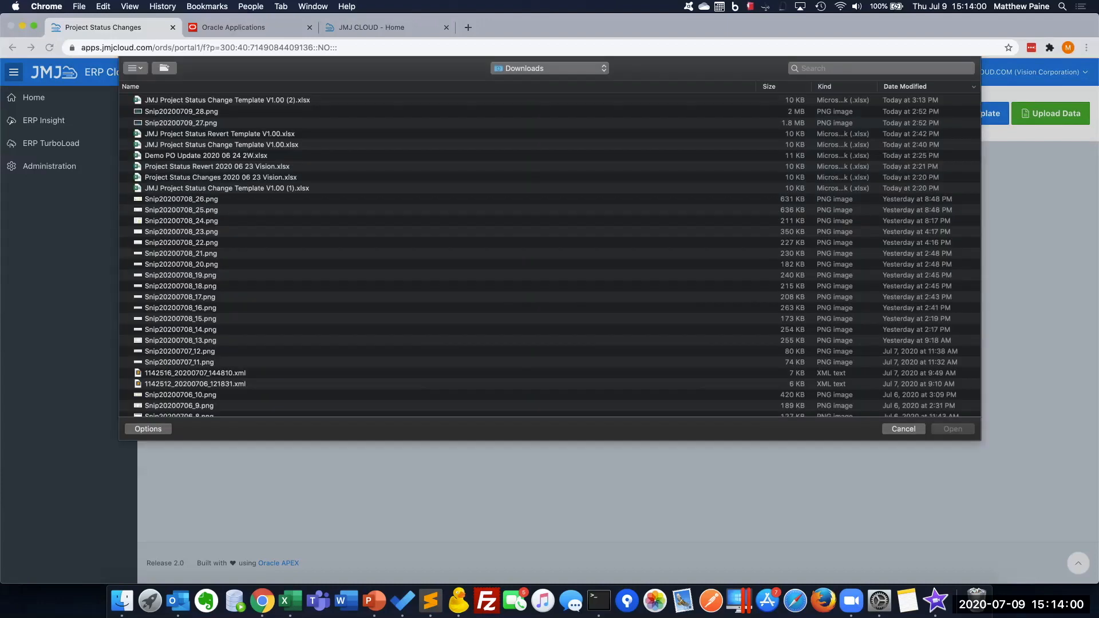
double_click(227, 100)
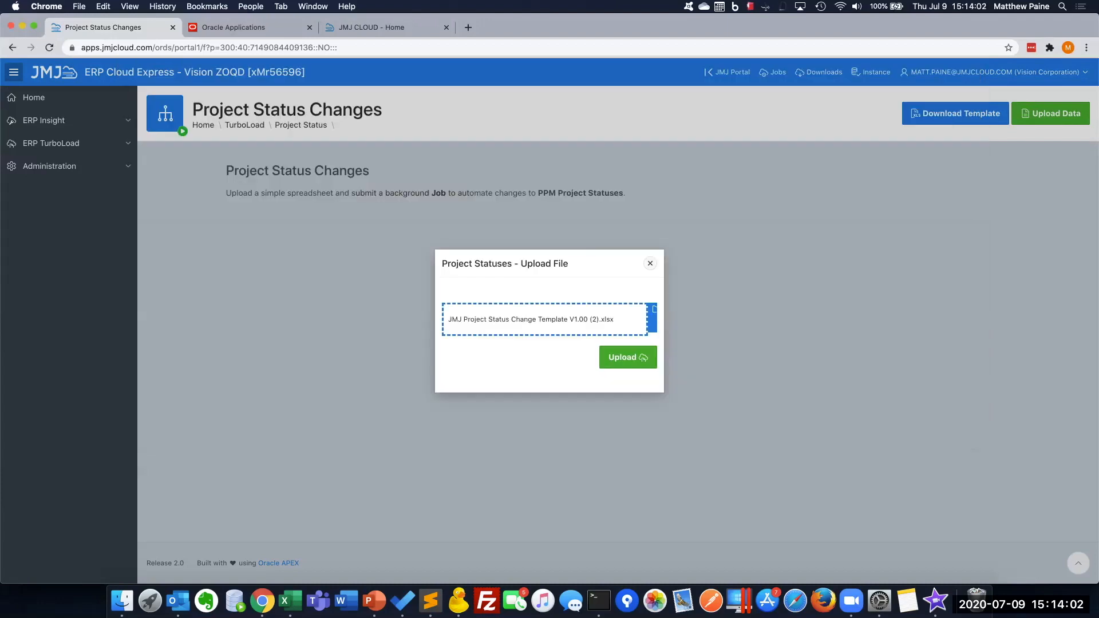
left_click(628, 357)
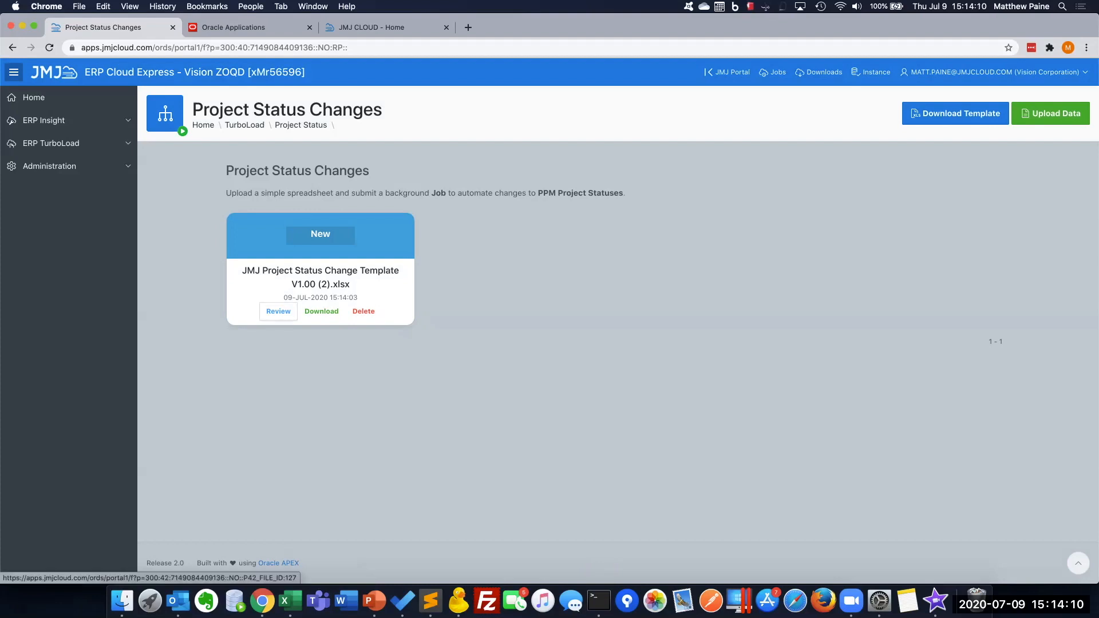
Open the uploaded file for review and submit its project status validation
left_click(278, 312)
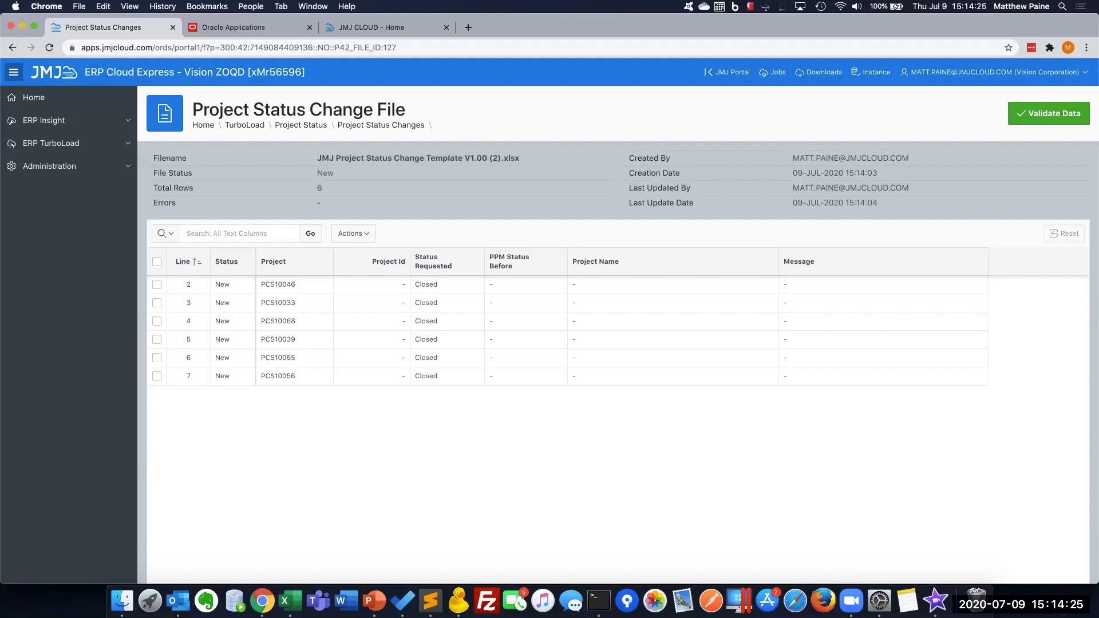
left_click(1049, 113)
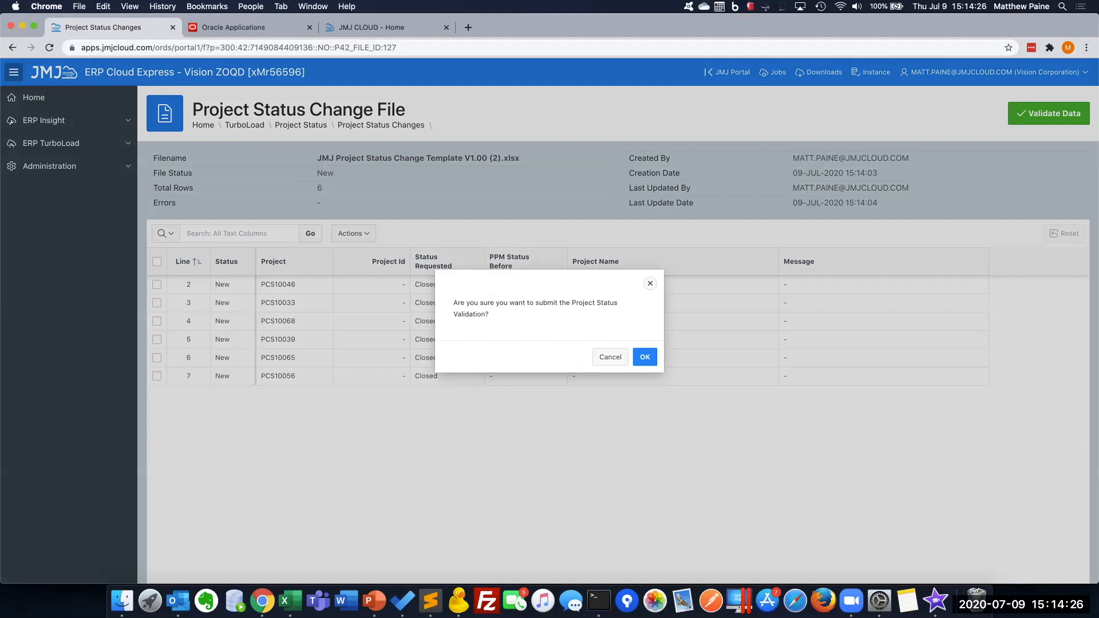
left_click(644, 356)
left_click(646, 363)
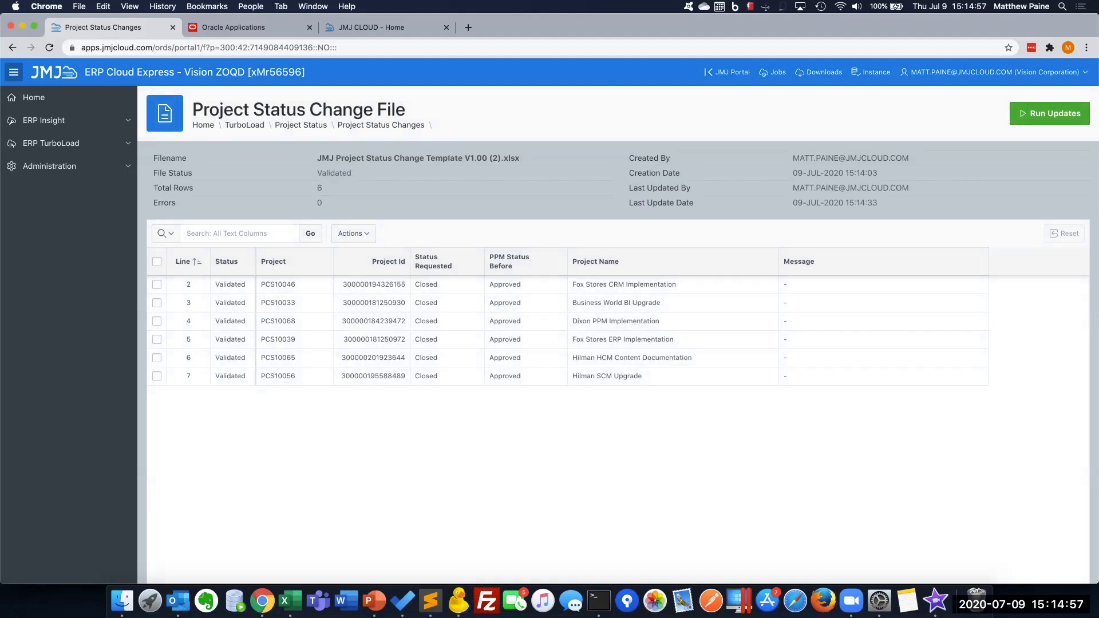
Check the file status and run the project status updates for the validated file
double_click(335, 173)
left_click(1050, 114)
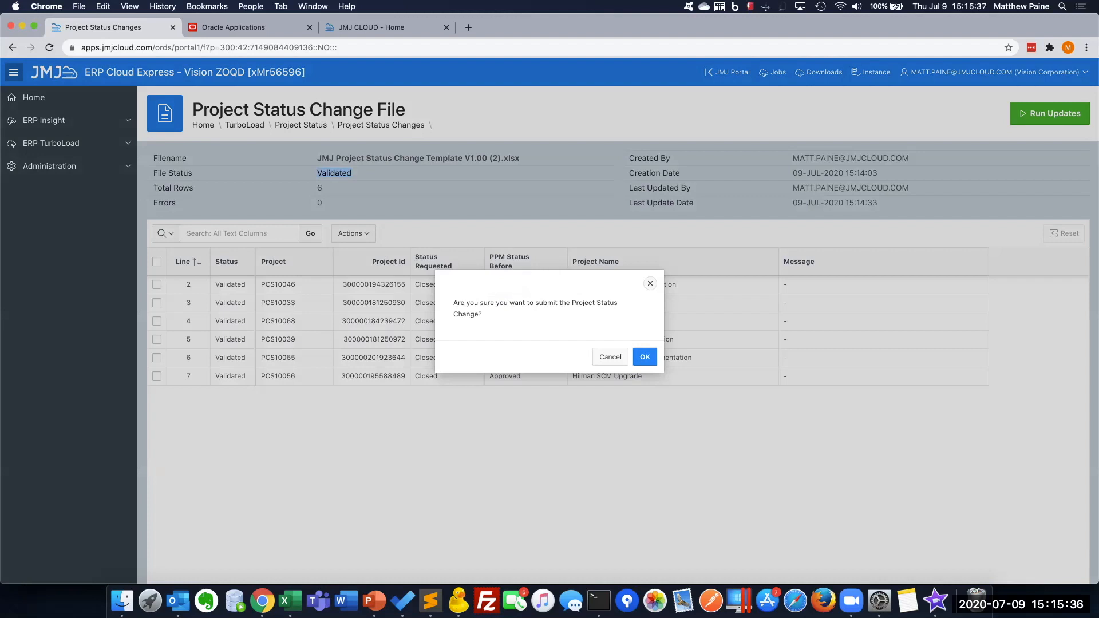
key("Return")
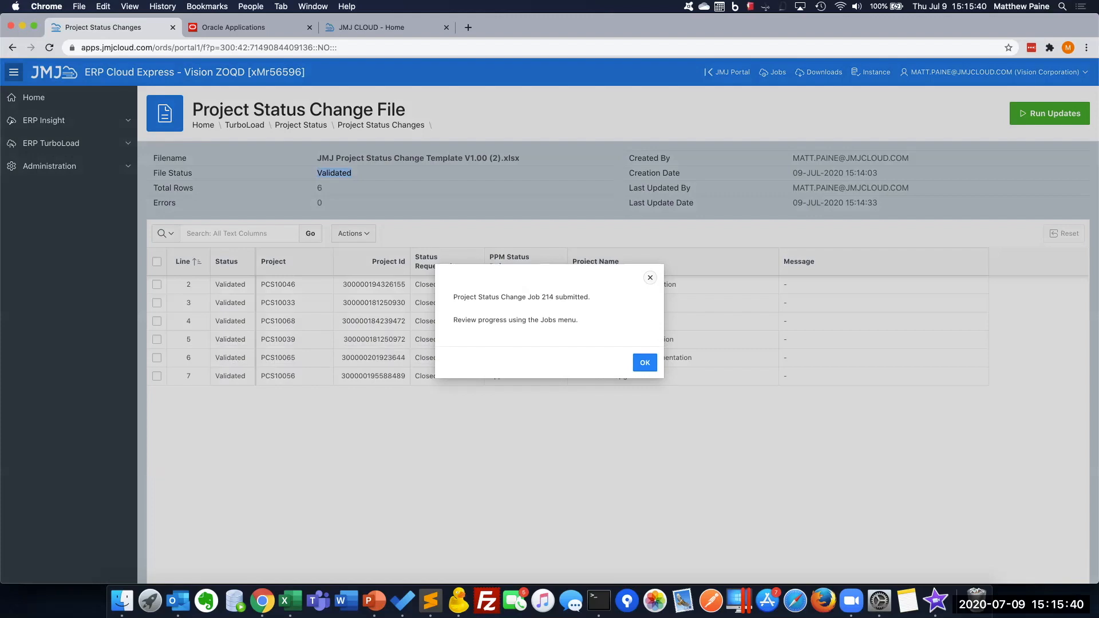
key("Return")
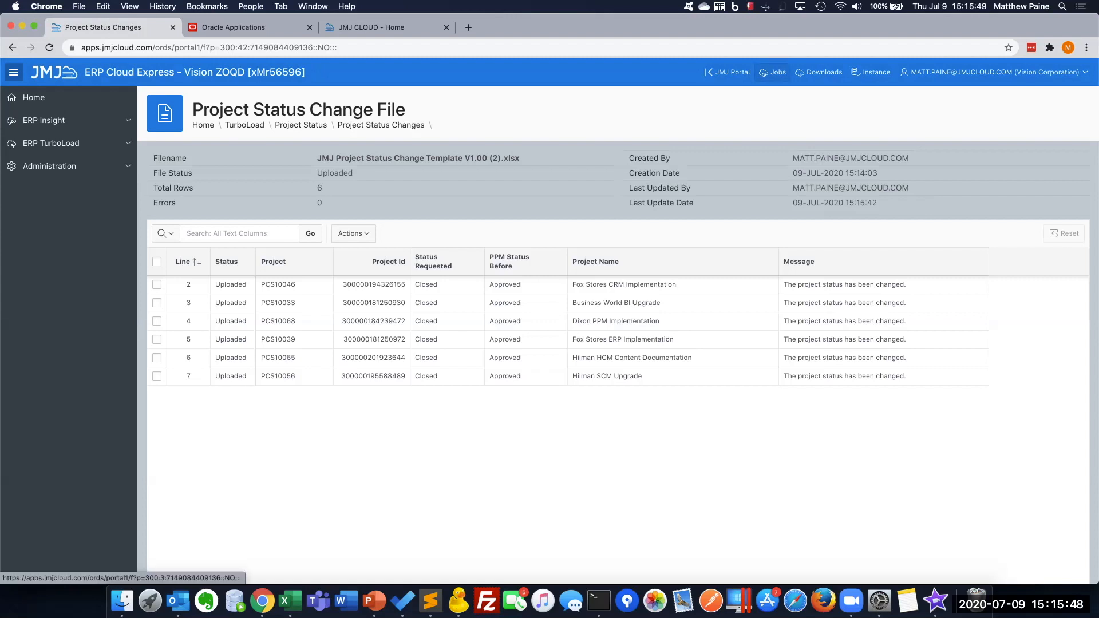
Examine the request log of the newest Project Status Changes job in My Job Requests
left_click(774, 72)
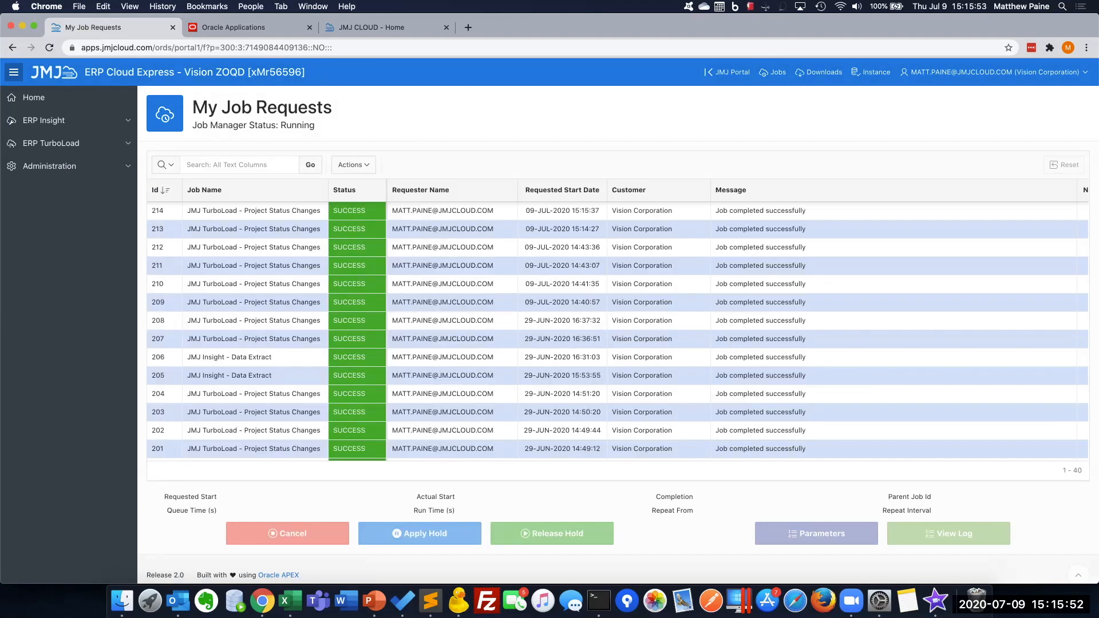
left_click(255, 211)
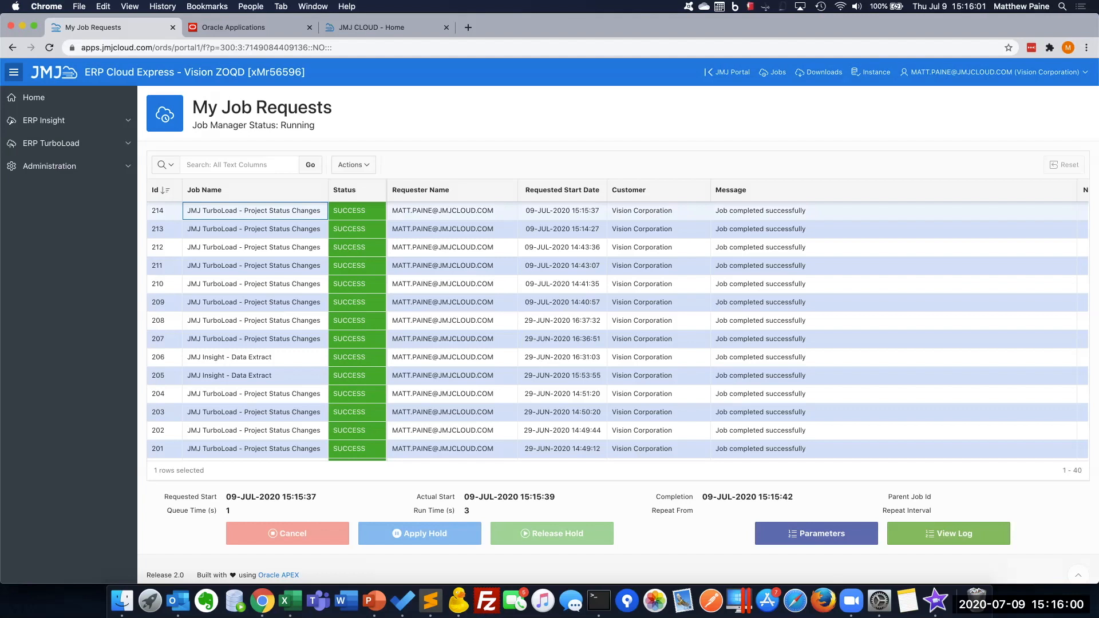
left_click(939, 534)
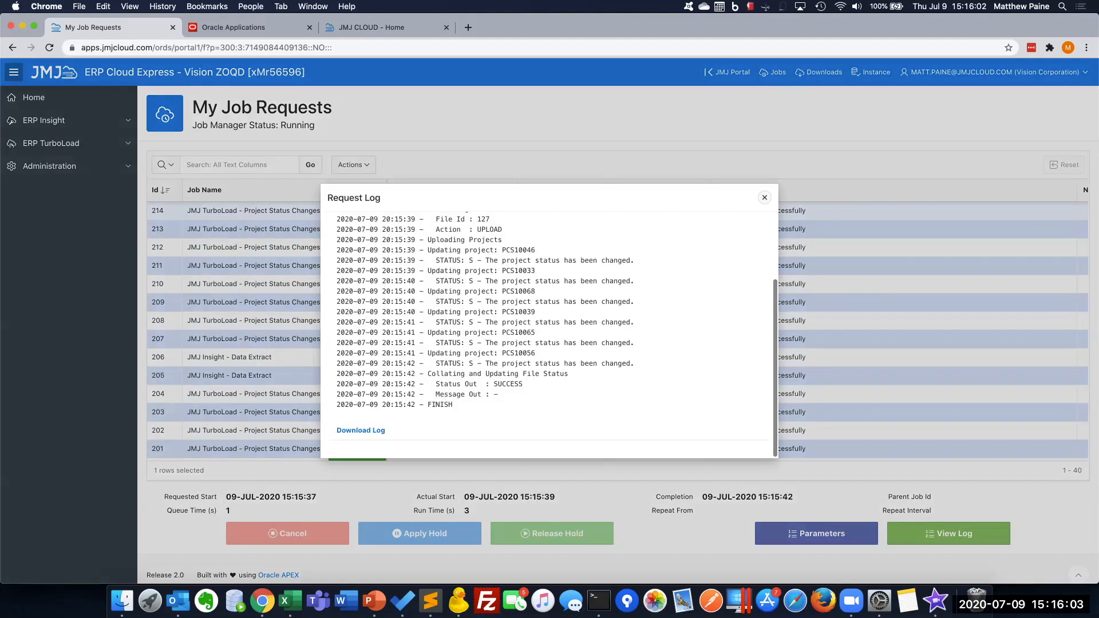
scroll(549, 335, "down", 5)
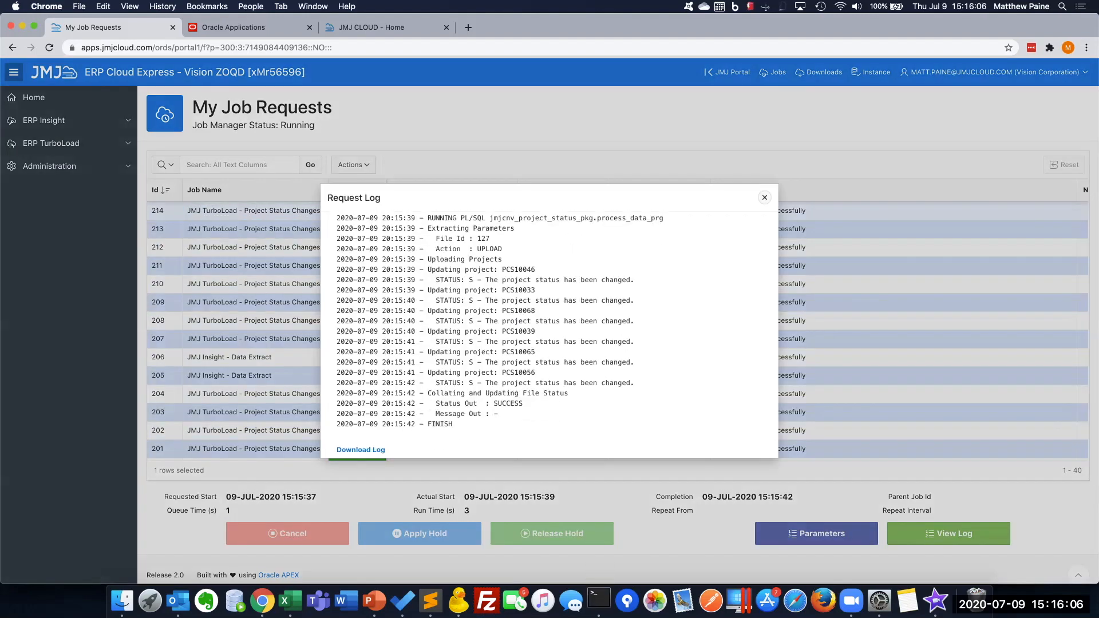
left_click(764, 198)
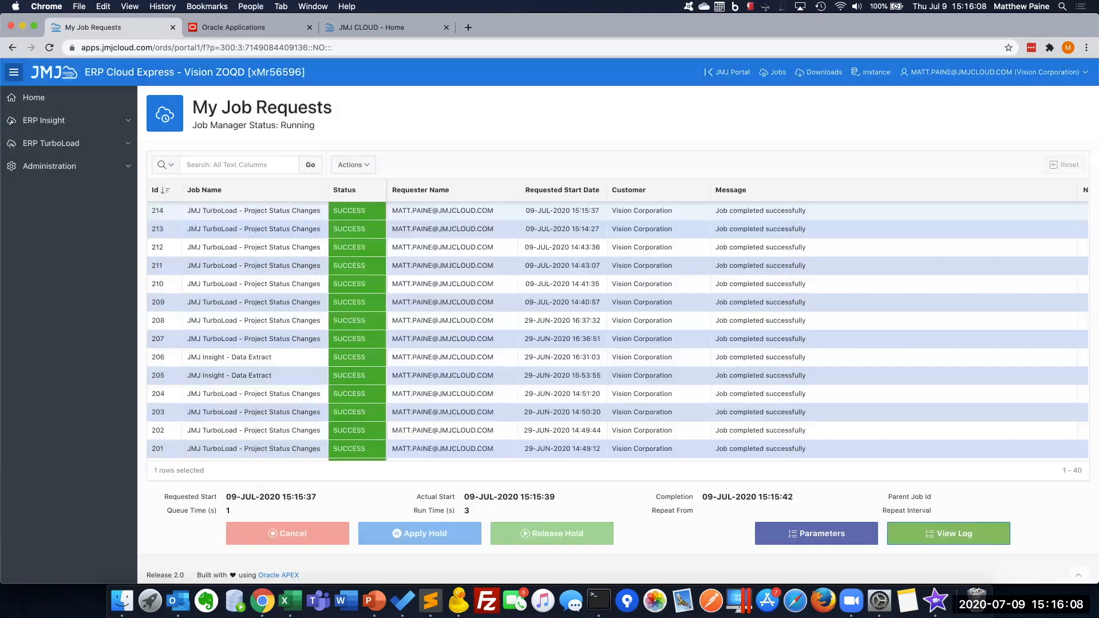
Check the uploaded file's status and the project statuses in Oracle My Projects, and return to the Project Status Changes page
left_click(12, 47)
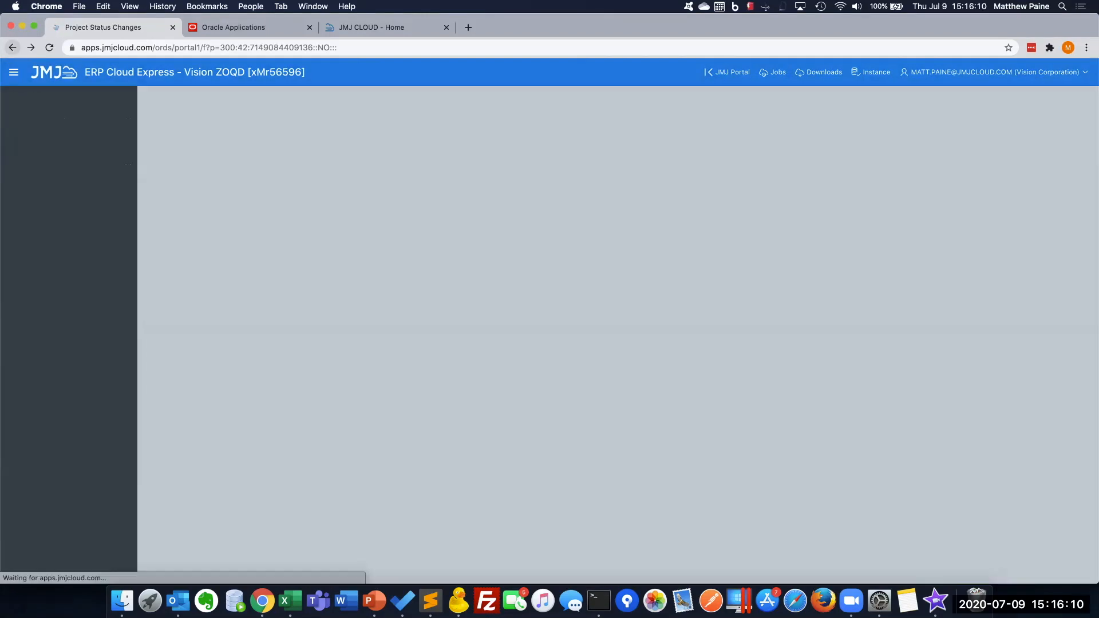
double_click(335, 173)
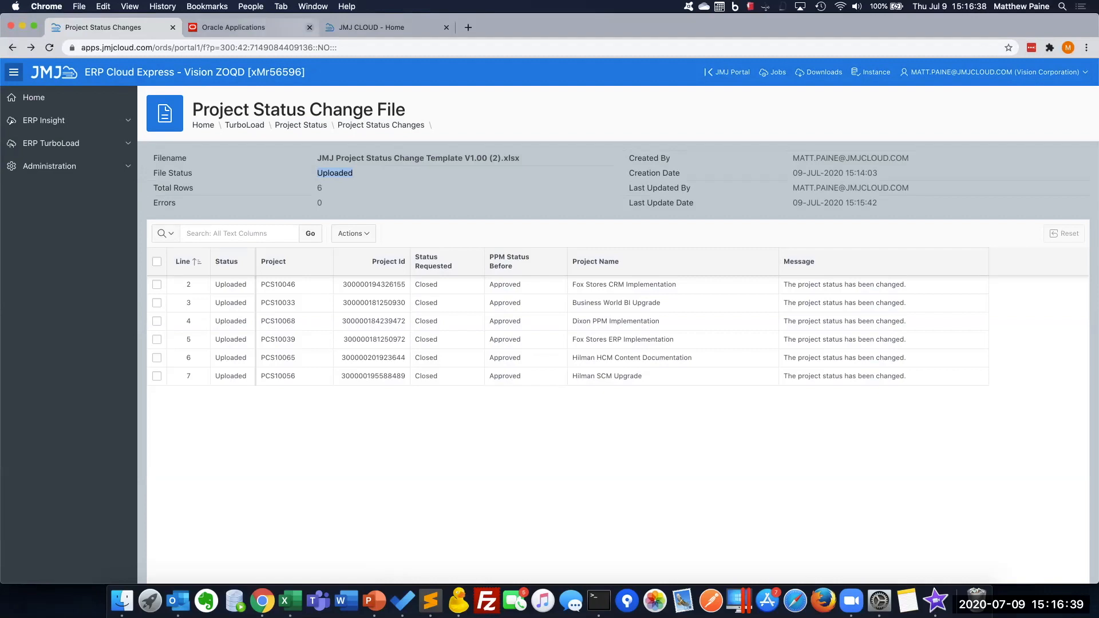
left_click(252, 27)
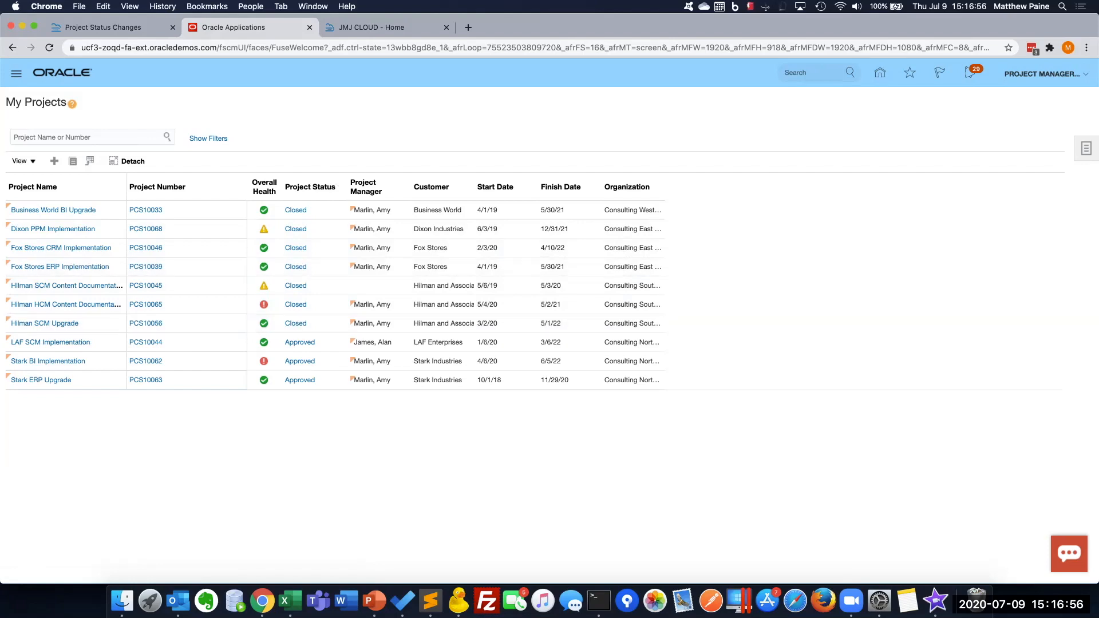
left_click(103, 27)
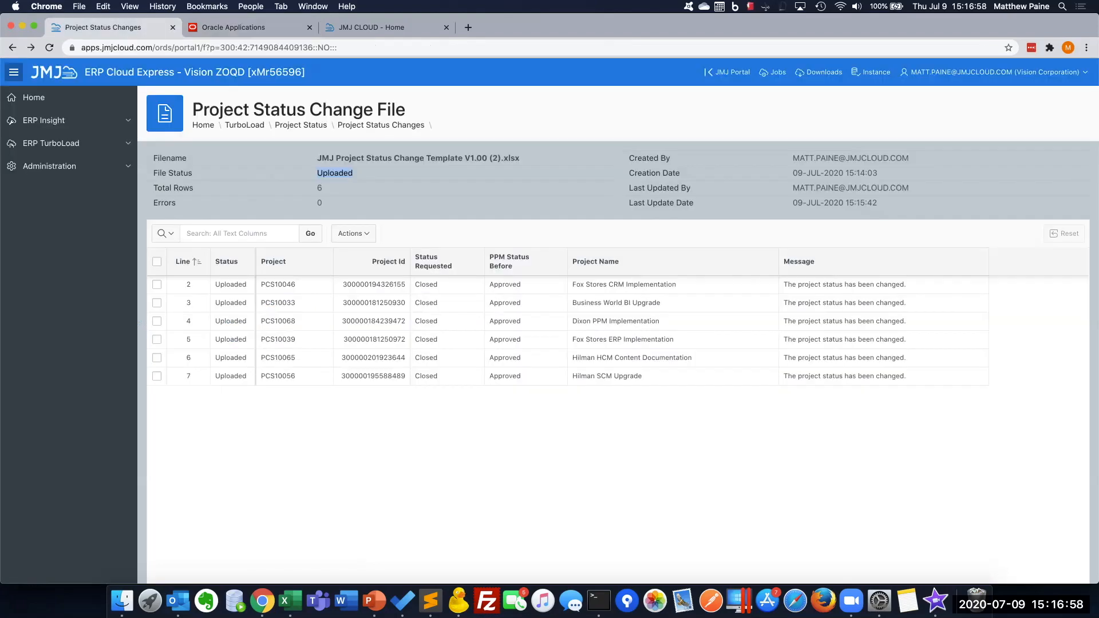
left_click(301, 126)
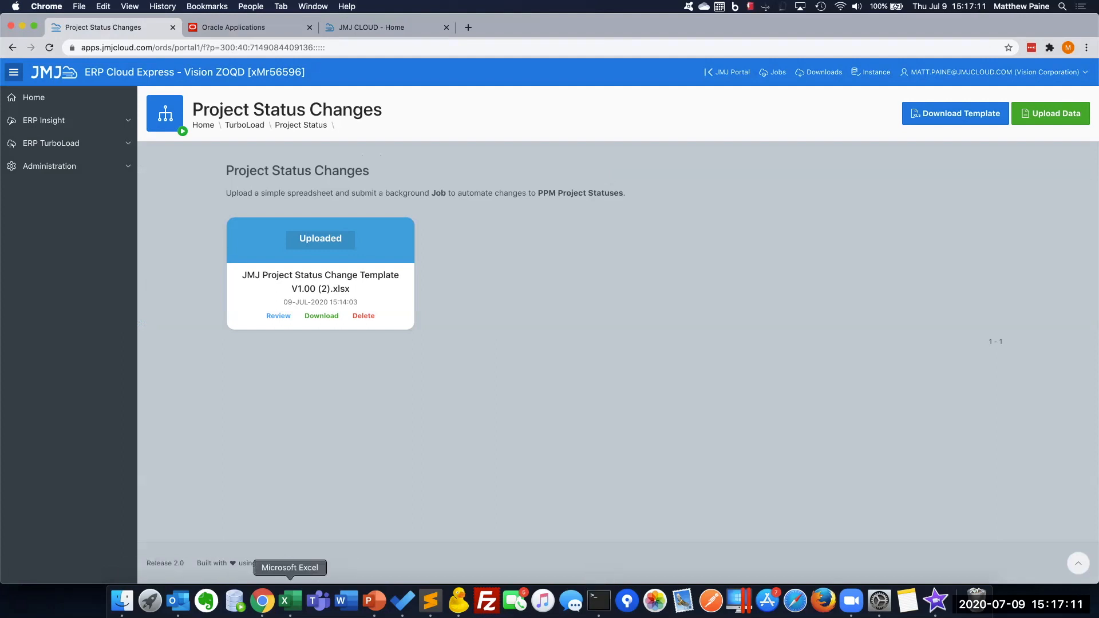
Switch to the template in Excel and set the new status of PCS10046, PCS10033 and PCS10068 to Approved
right_click(290, 601)
left_click(373, 489)
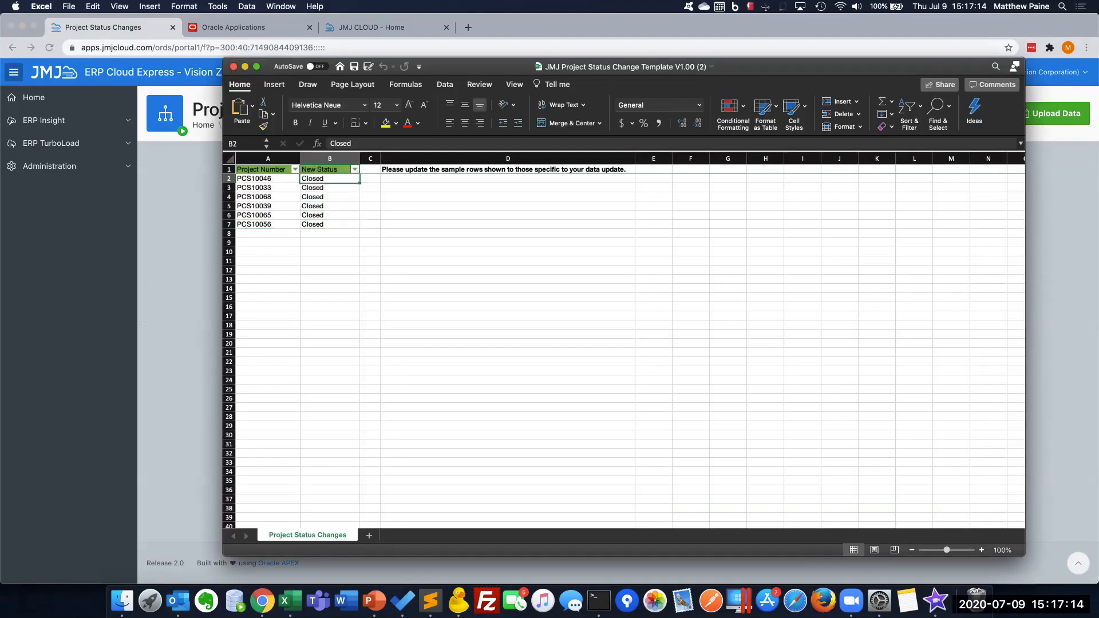
type("Approved")
key("Return")
type("Approved")
key("Return")
type("Approved")
key("Return")
Clear rows 5 to 7 of the template, leaving only the first three projects
scroll(629, 343, "right", 1)
left_click_drag(229, 206, 229, 225)
key("Delete")
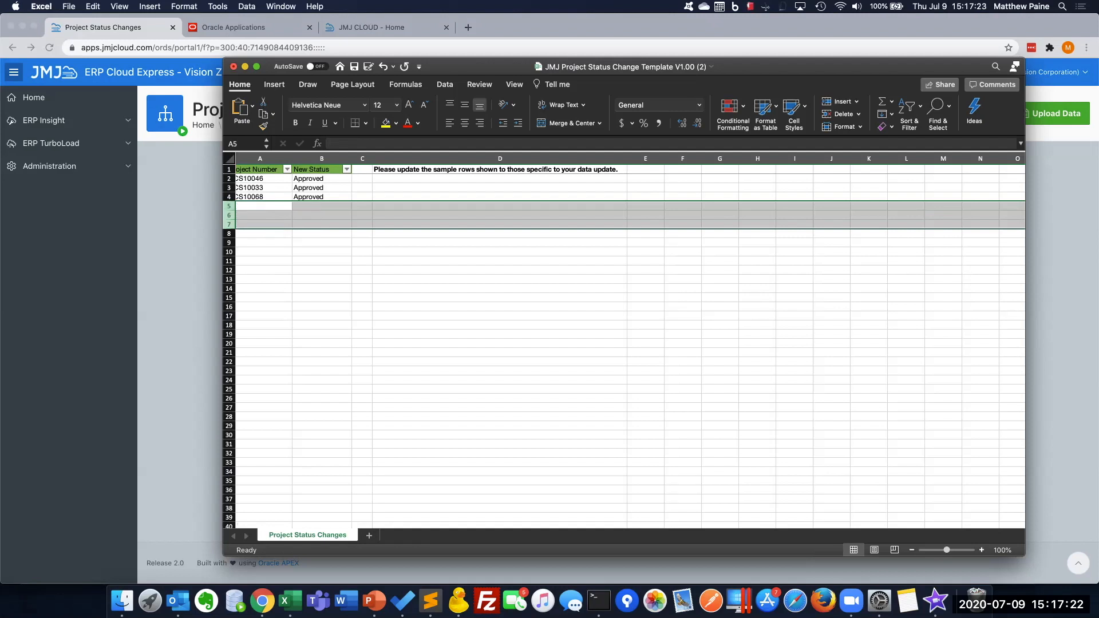
Save the template and delete the emptied rows 5 to 7 below the three projects
key("super+s")
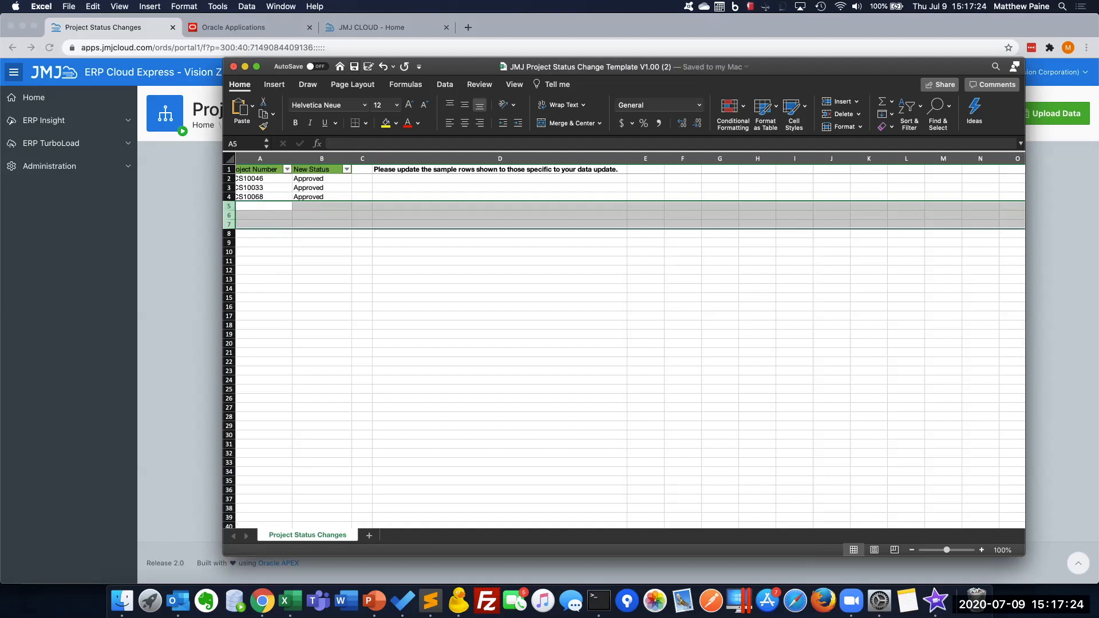
left_click(322, 188)
left_click_drag(229, 206, 229, 224)
right_click(230, 220)
left_click(254, 288)
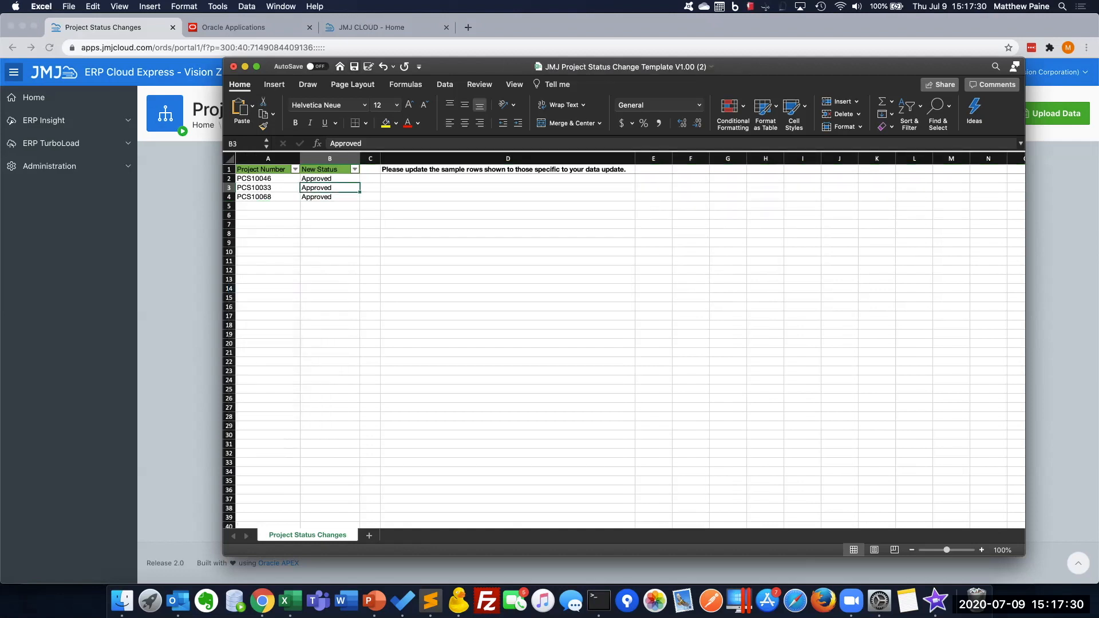
Save a copy of the workbook in Downloads as JMJ Project Status Revert Template V1.00 (2).xlsx
left_click(69, 7)
left_click(74, 92)
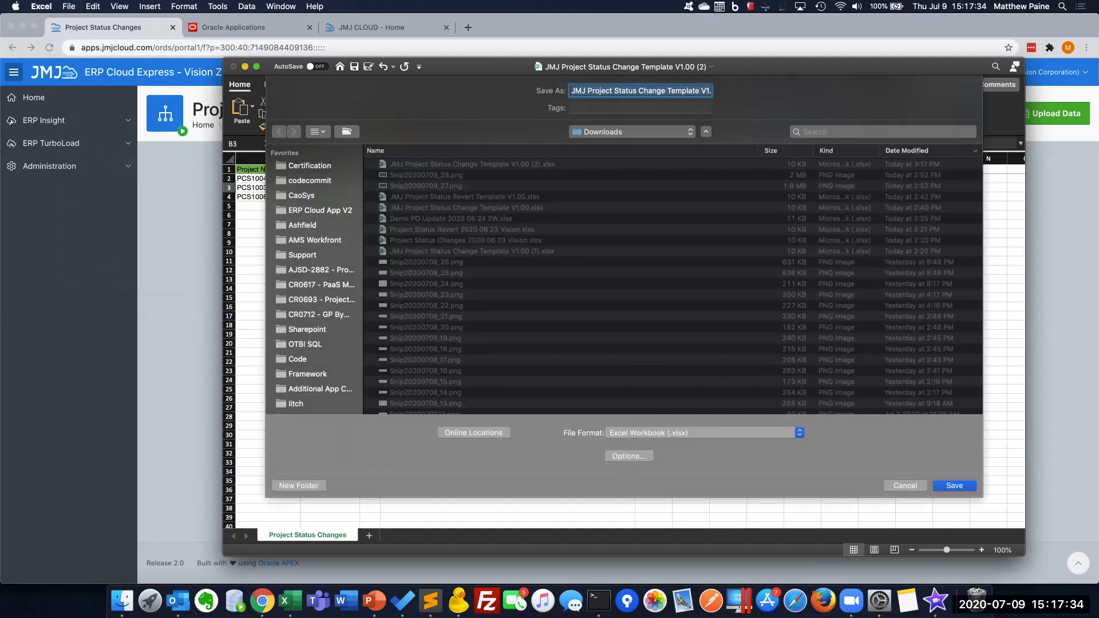
double_click(651, 91)
type("Revert")
key("Return")
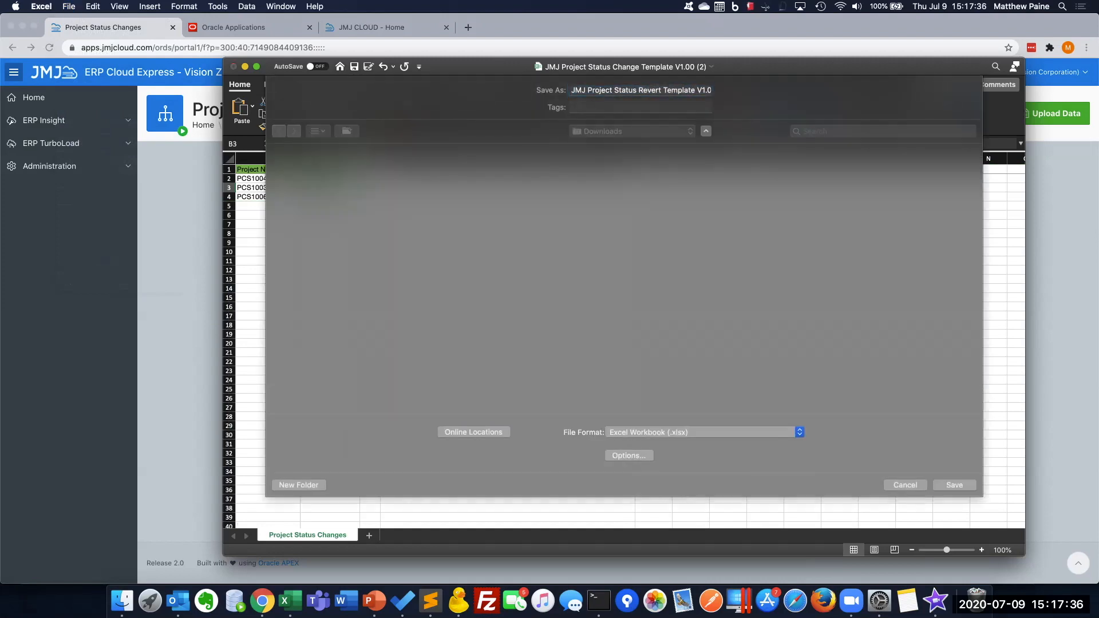
scroll(624, 342, "down", 1)
scroll(624, 342, "up", 1)
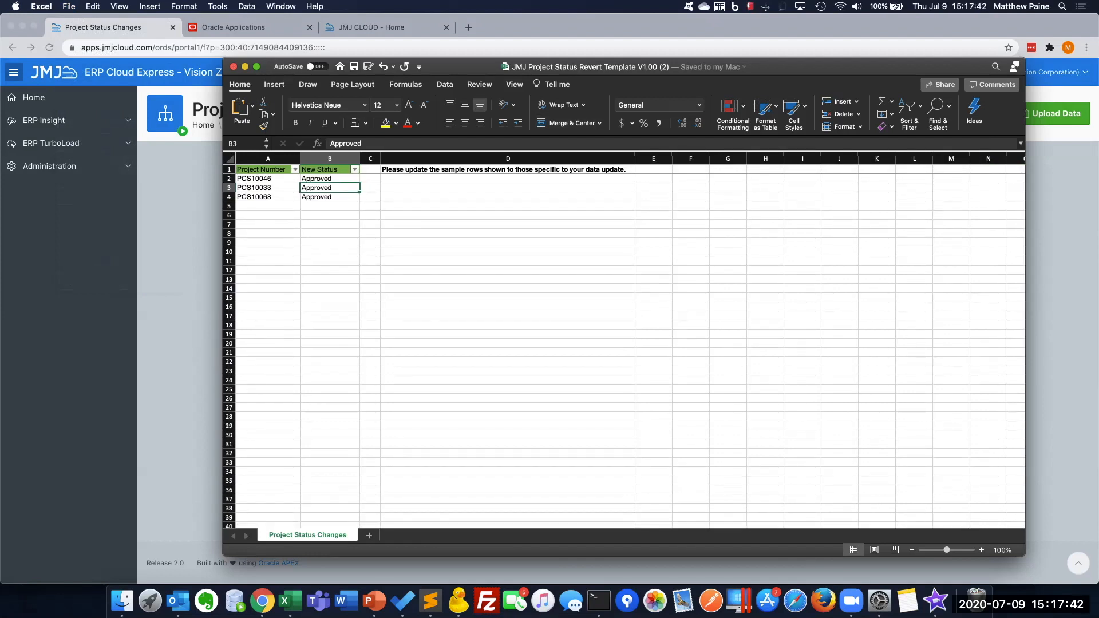
Switch to Chrome and upload JMJ Project Status Revert Template V1.00 (2).xlsx to Project Status Changes
key("super+Tab")
left_click(1050, 114)
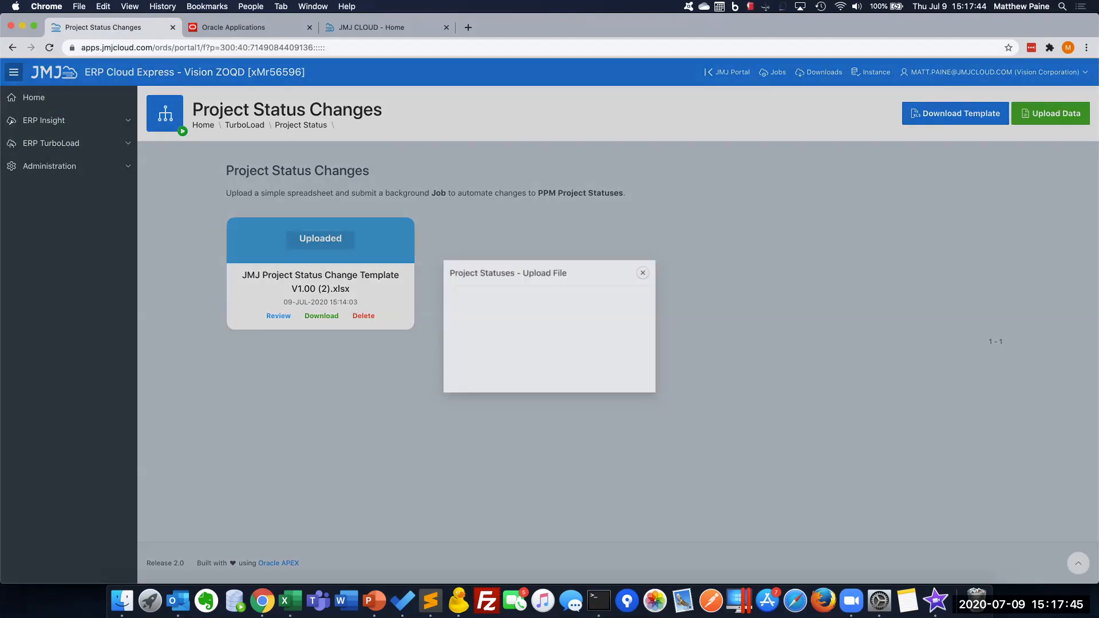
left_click(545, 319)
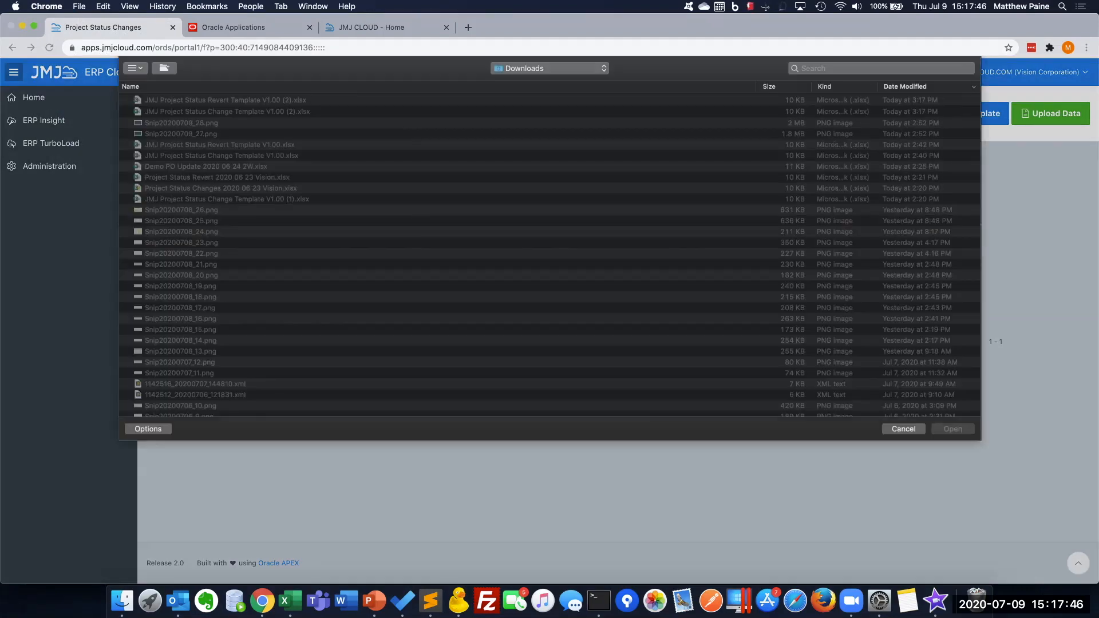
left_click(226, 100)
key("Return")
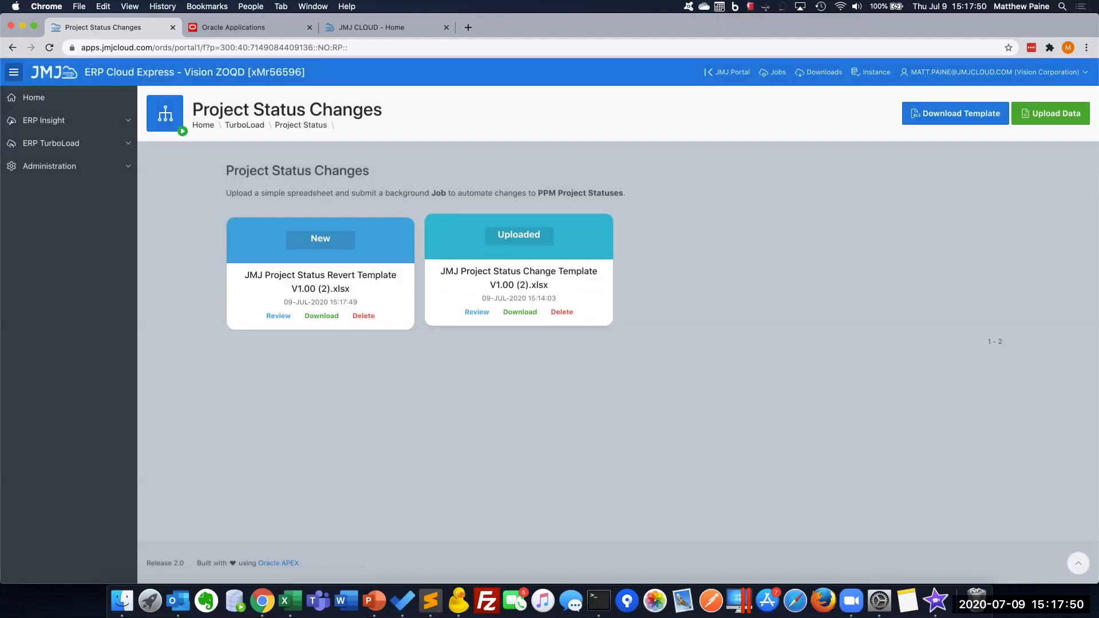
Open the uploaded revert file for review, submit its validation and refresh the file status
left_click(278, 311)
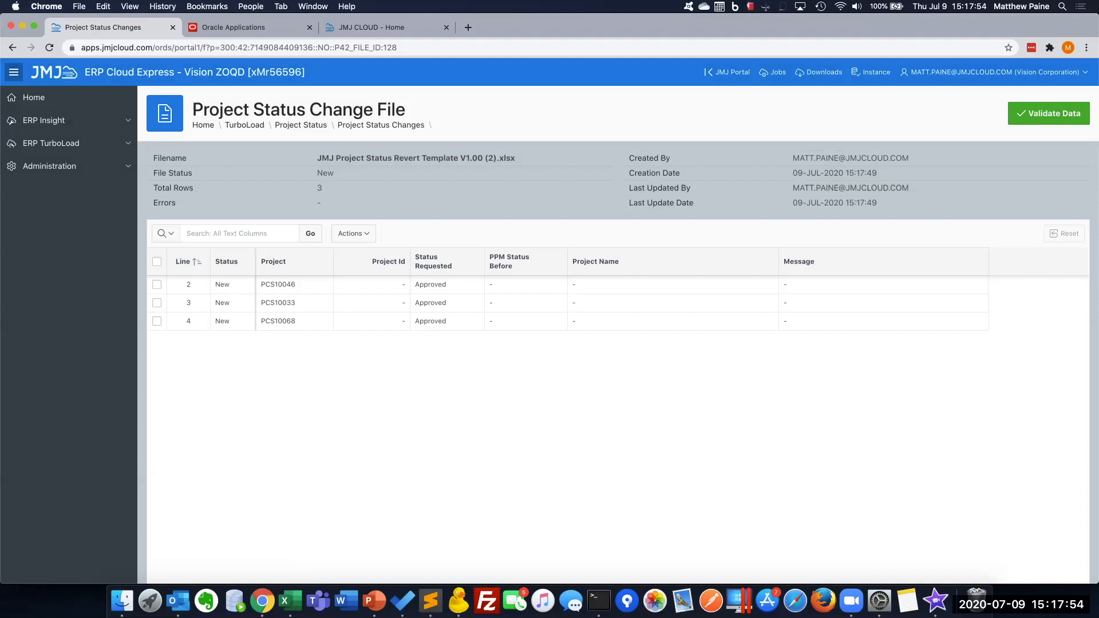
left_click(1049, 113)
key("Return")
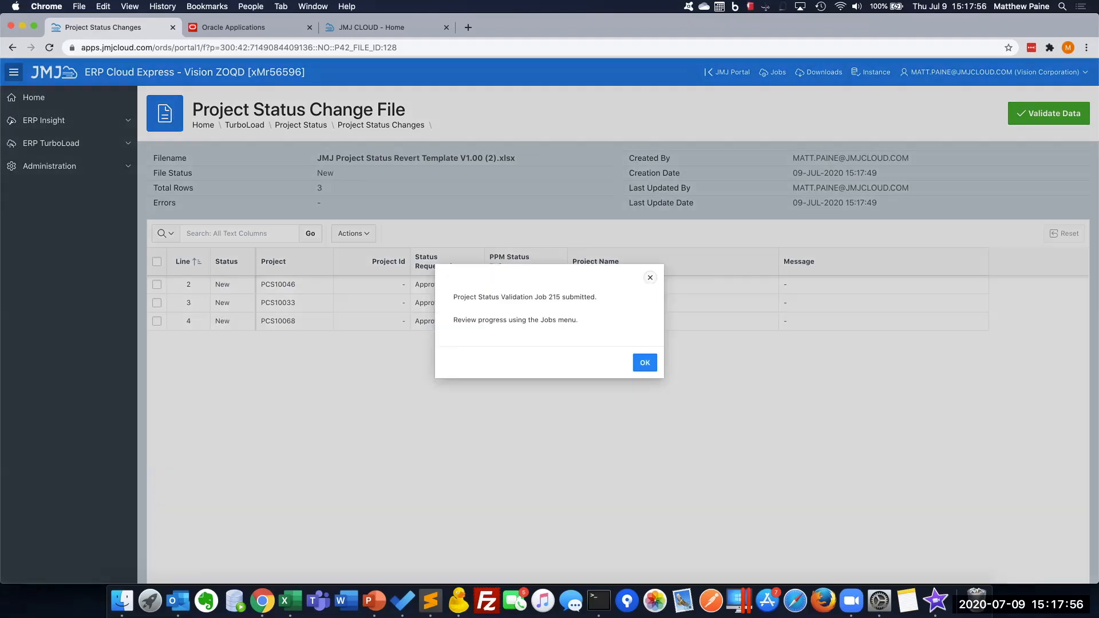
key("Return")
left_click(310, 234)
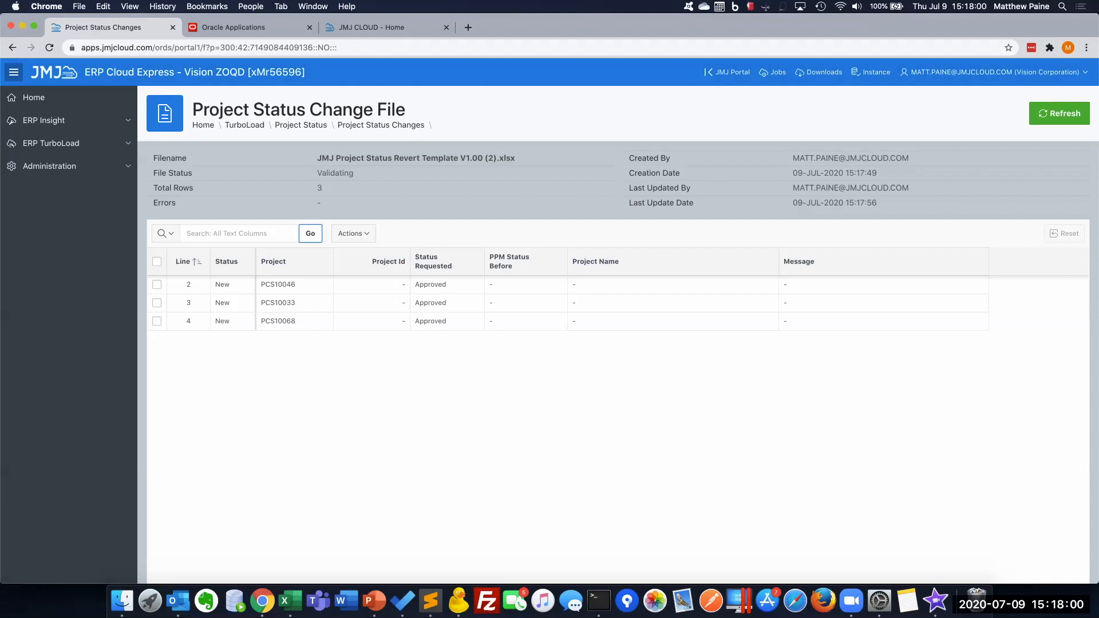
double_click(336, 173)
left_click(1059, 113)
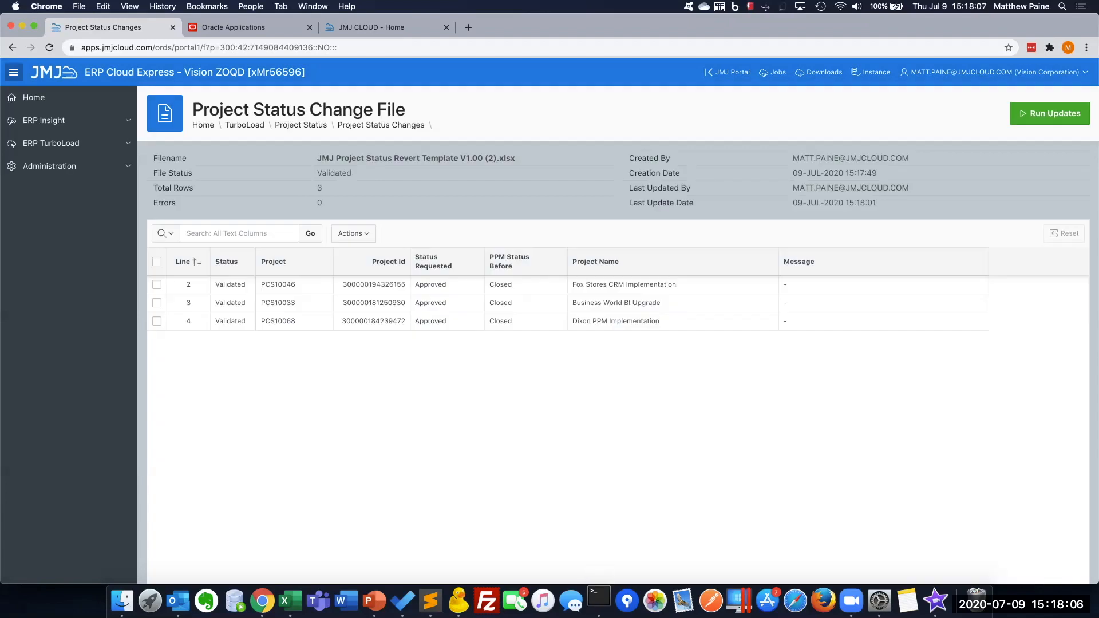
double_click(334, 173)
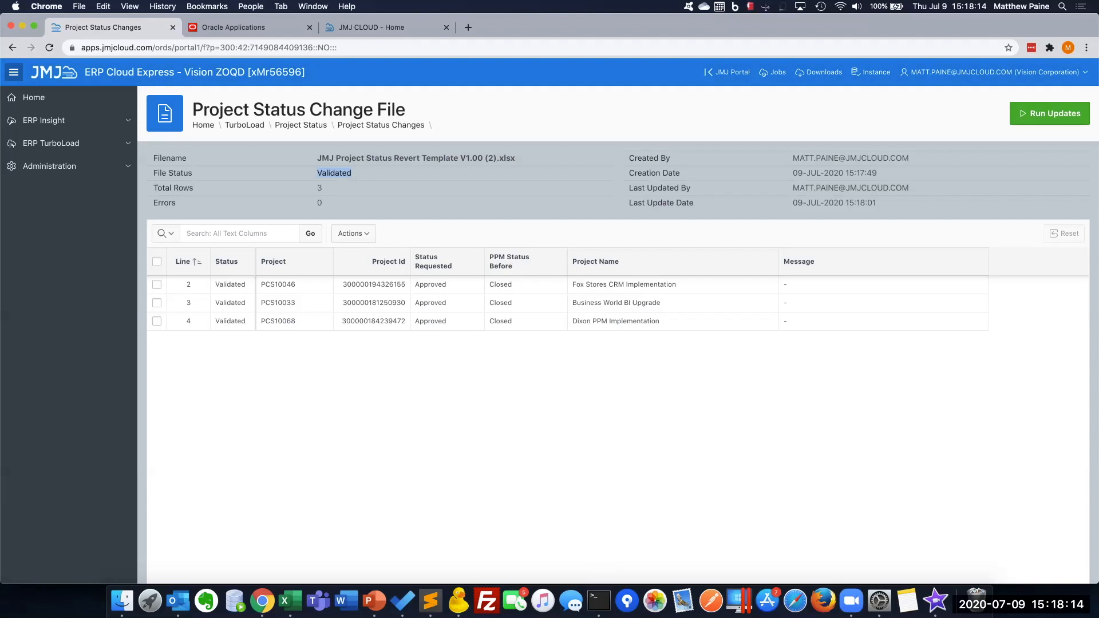
Run the updates for the validated revert file and refresh its status
left_click(1049, 113)
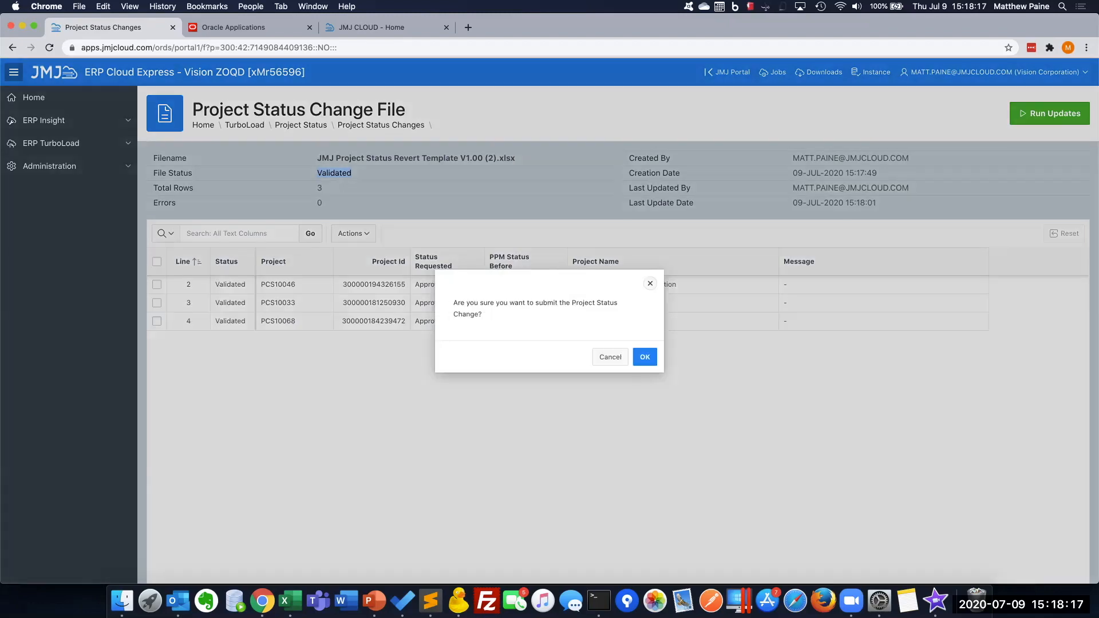
left_click(645, 357)
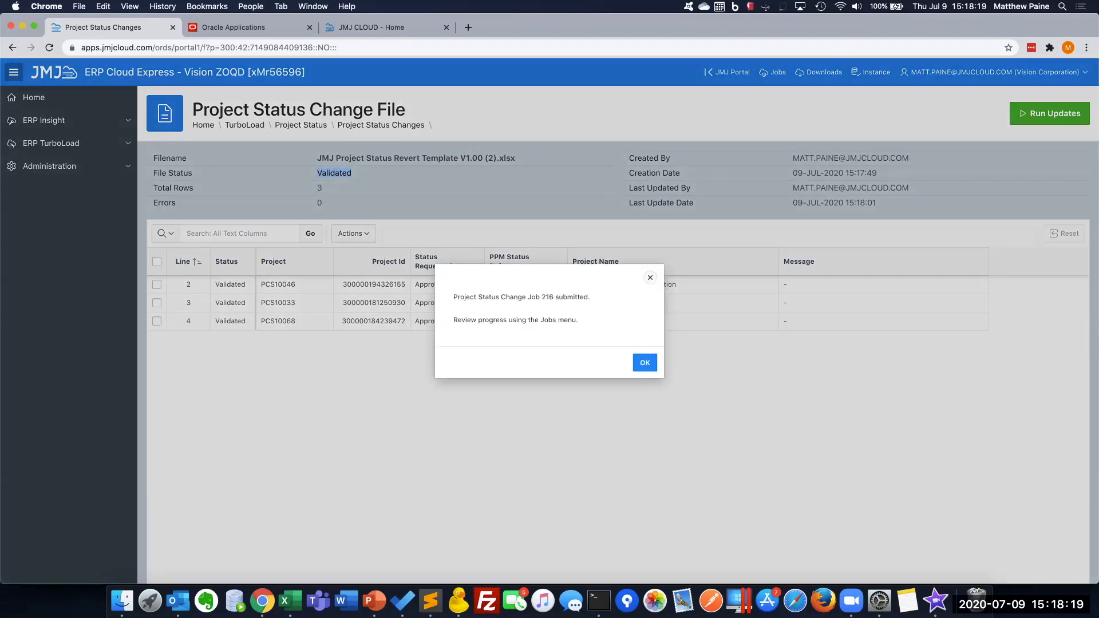
left_click(645, 362)
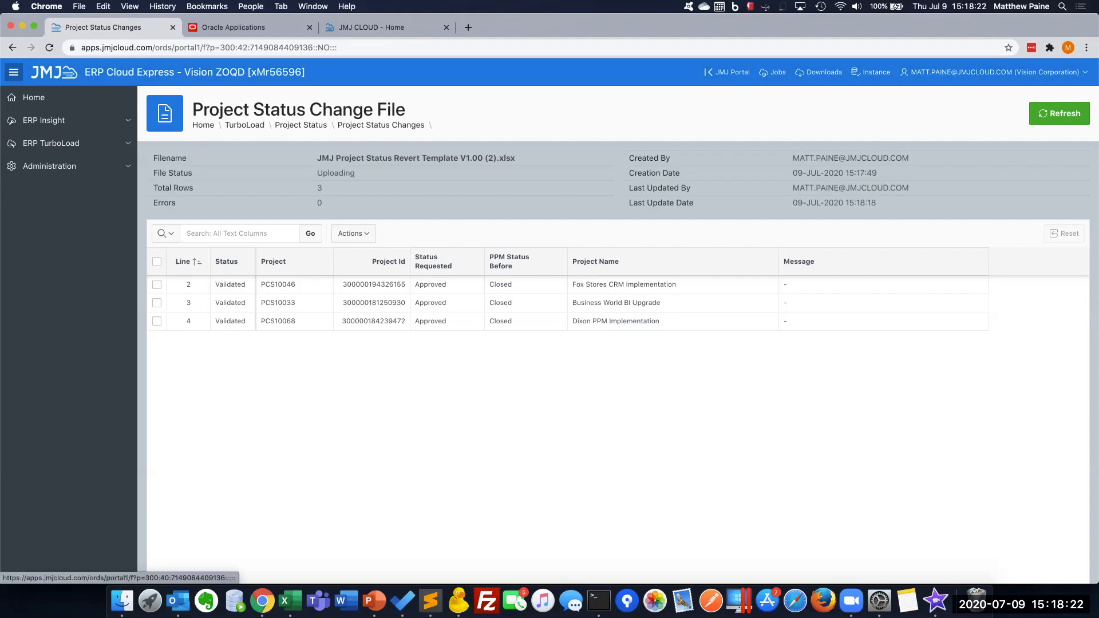
left_click(1059, 113)
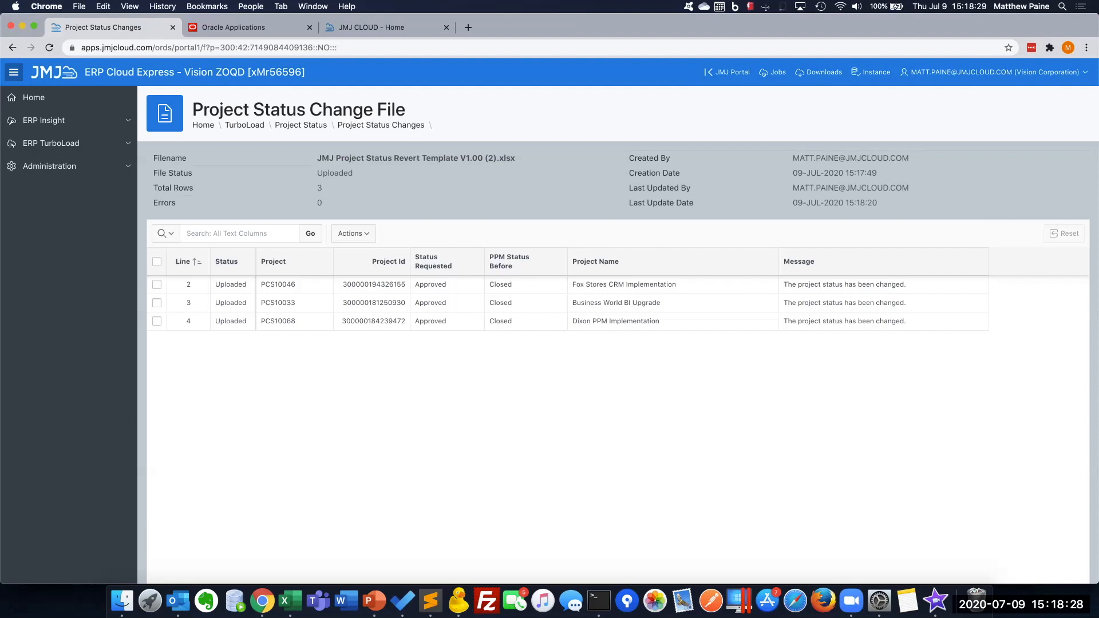
Check the project statuses in Oracle My Projects, and look over the utilities on the ERP TurboLoad overview page
left_click(252, 28)
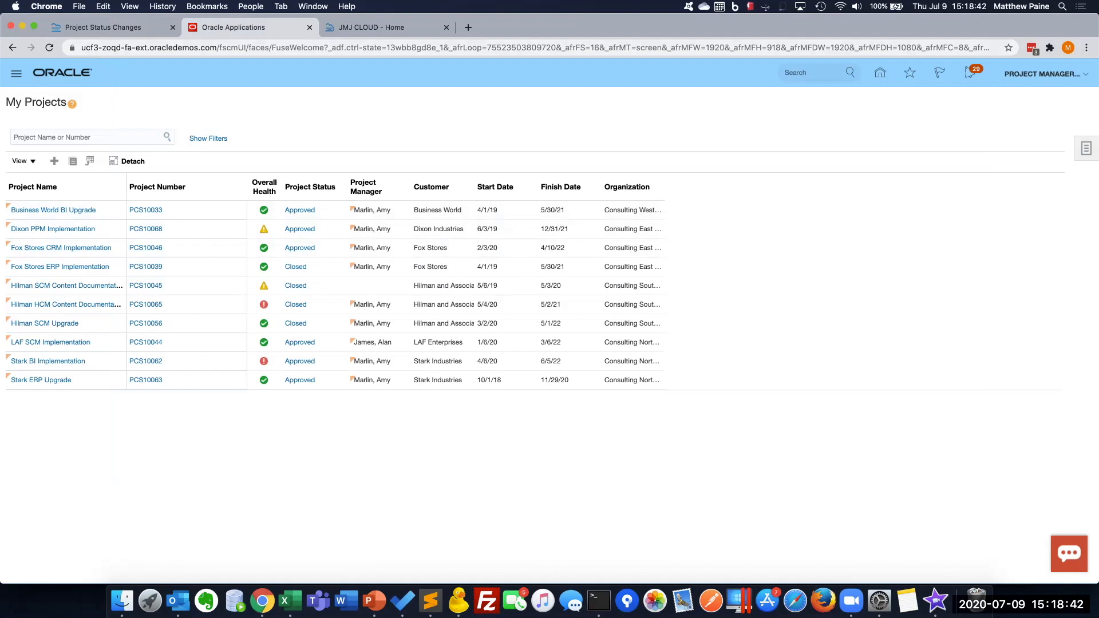
left_click(103, 27)
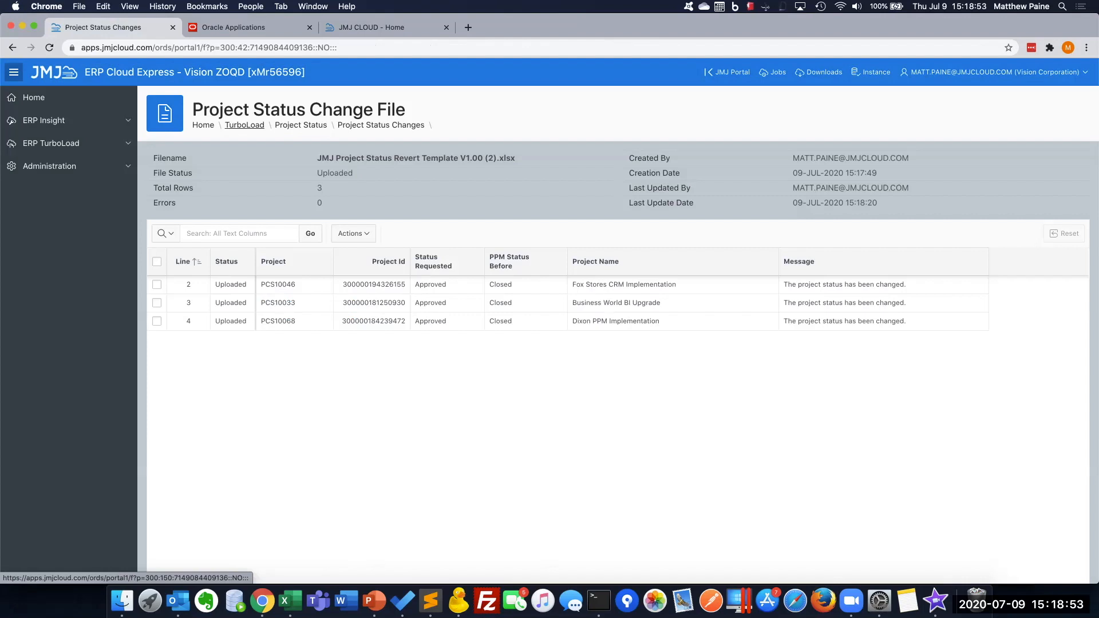
left_click(244, 125)
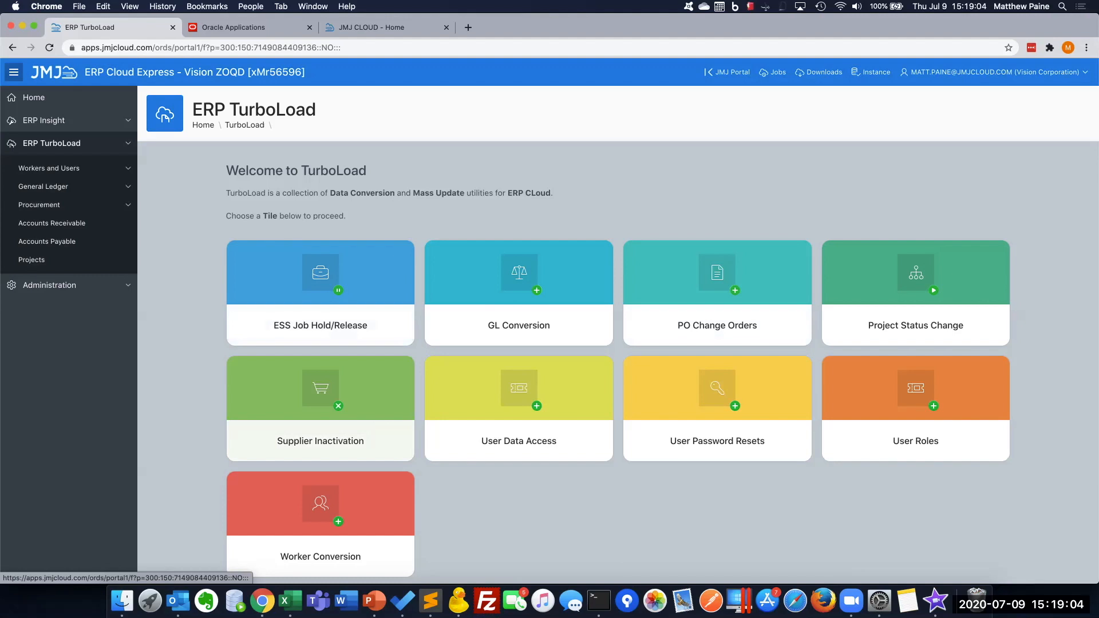
scroll(662, 338, "down", 2)
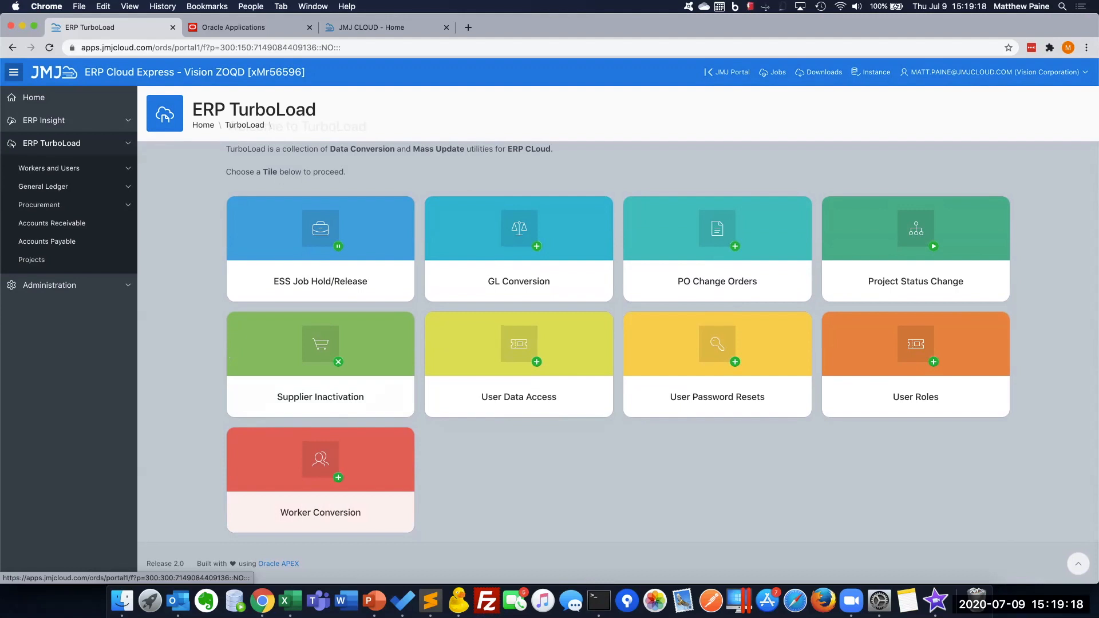
scroll(320, 510, "up", 2)
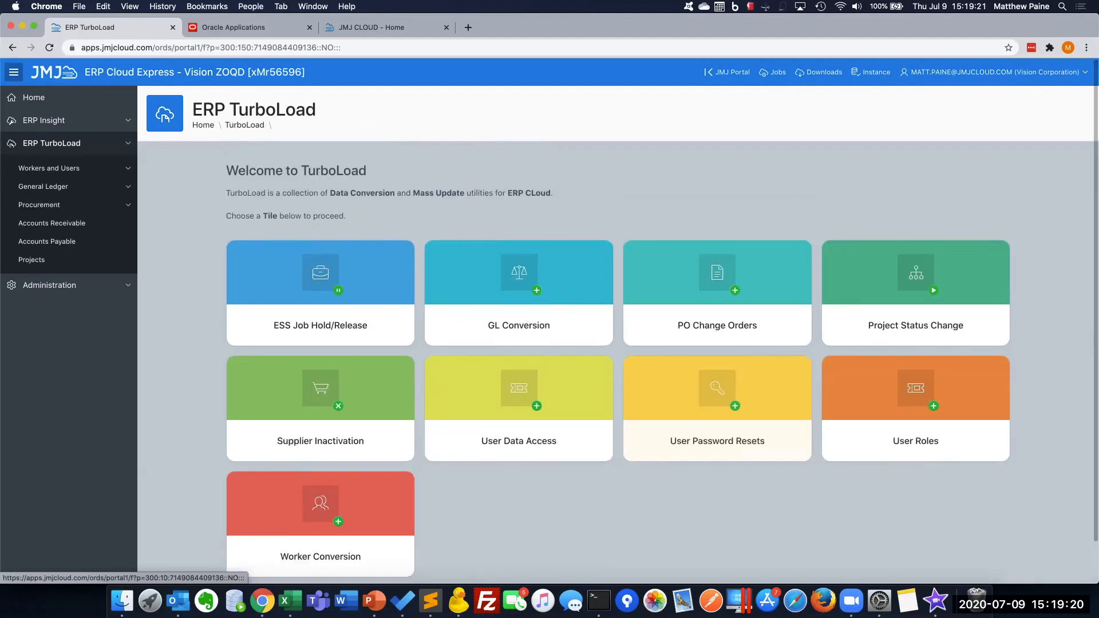